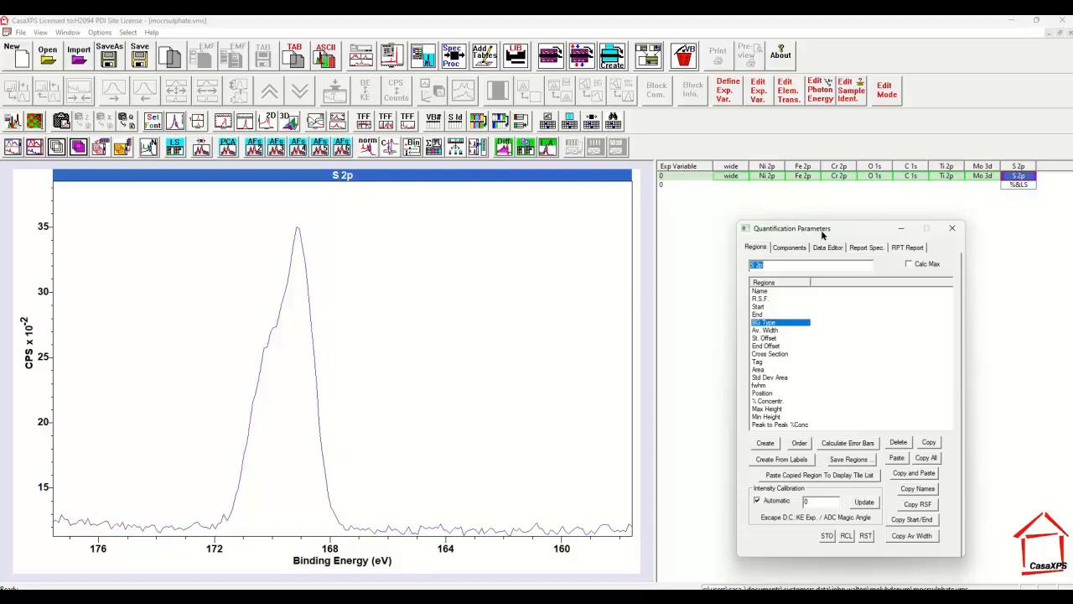
# Create a Shirley background region on the S 2p spectrum and adjust its limits to about 173.99 and 165.12 eV.
pyautogui.click(756, 248)
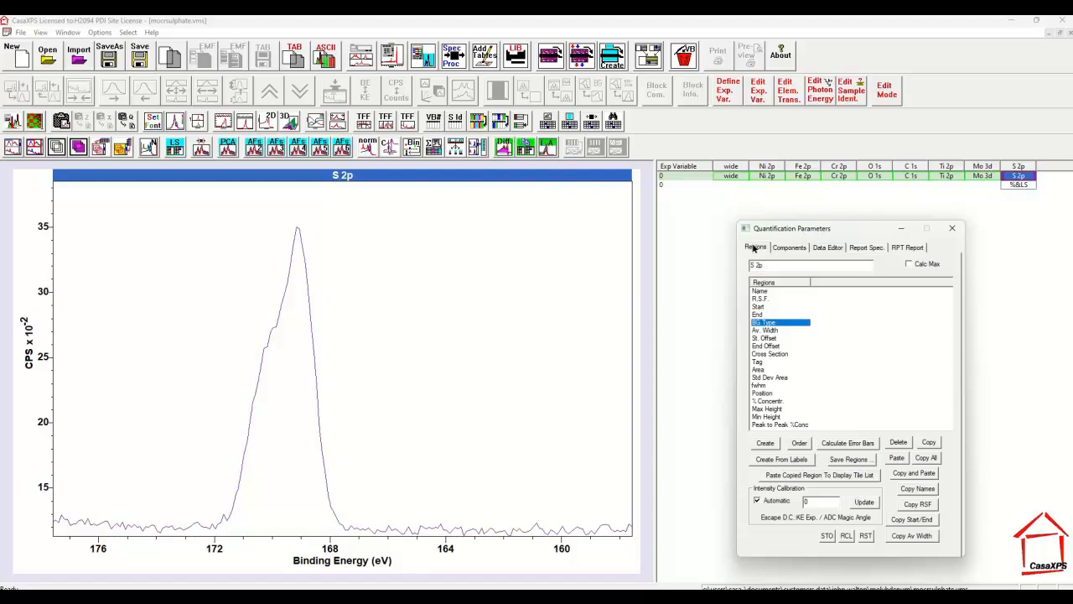
pyautogui.click(768, 442)
pyautogui.click(128, 467)
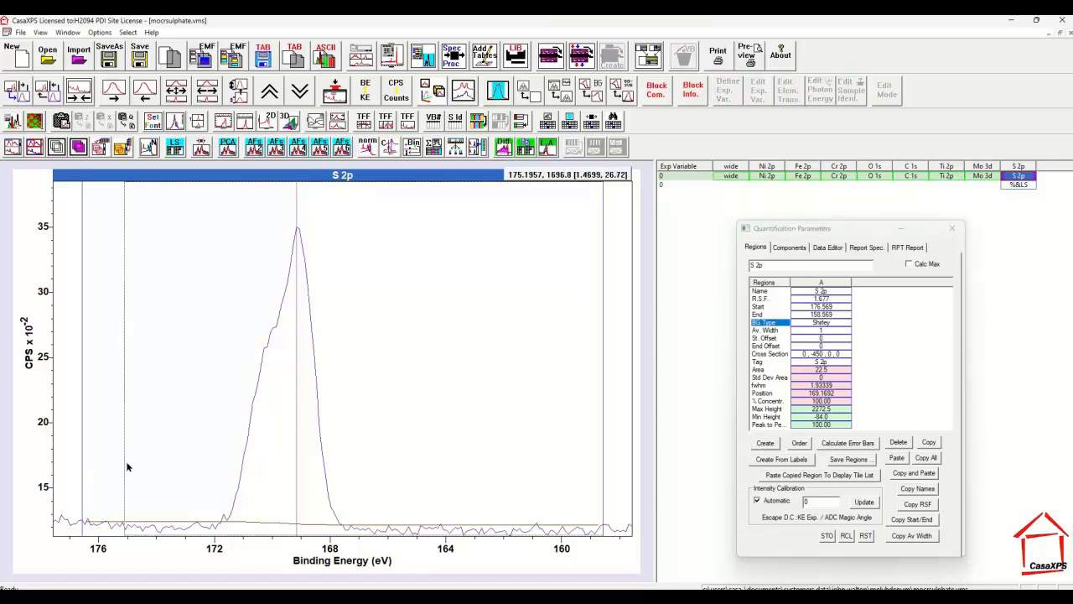
pyautogui.moveTo(128, 467); pyautogui.dragTo(158, 462)
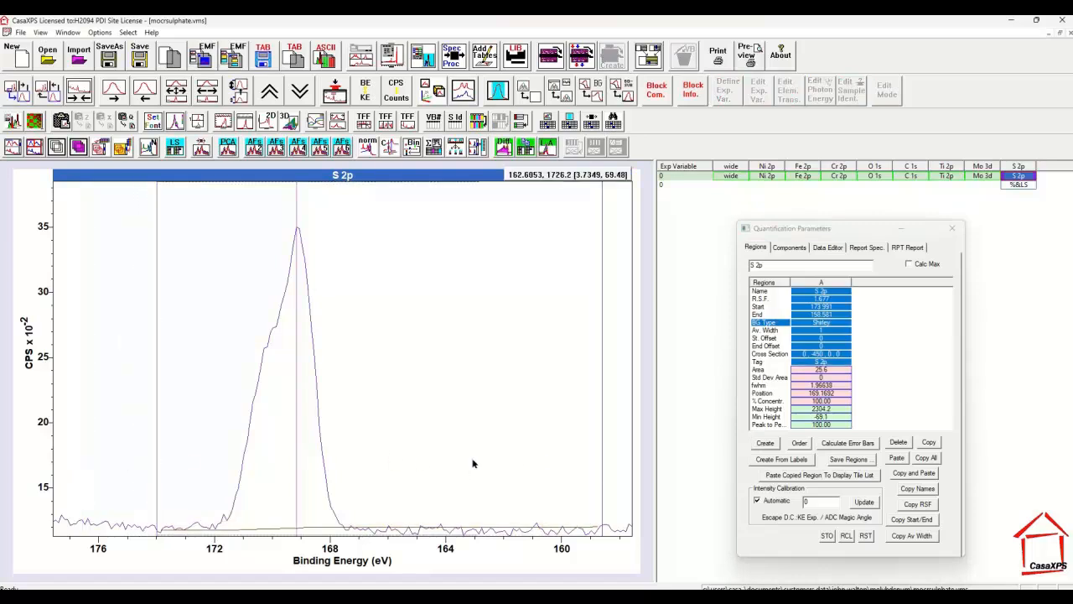
pyautogui.moveTo(473, 464); pyautogui.dragTo(413, 463)
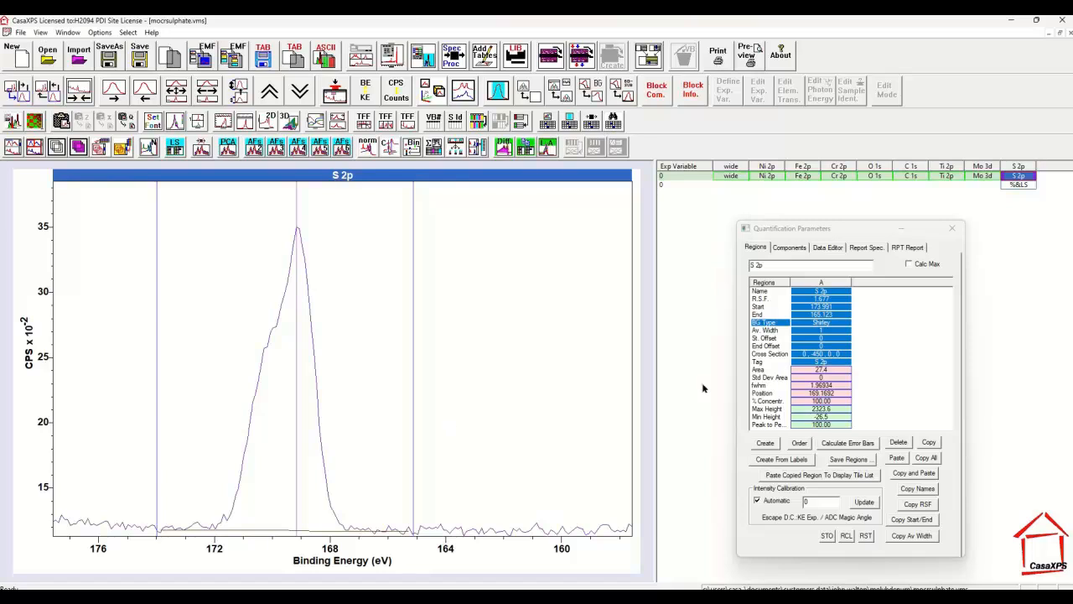
# Add a linked pair of S 2p doublet components and give them distinct colours shown as outlines.
pyautogui.click(783, 248)
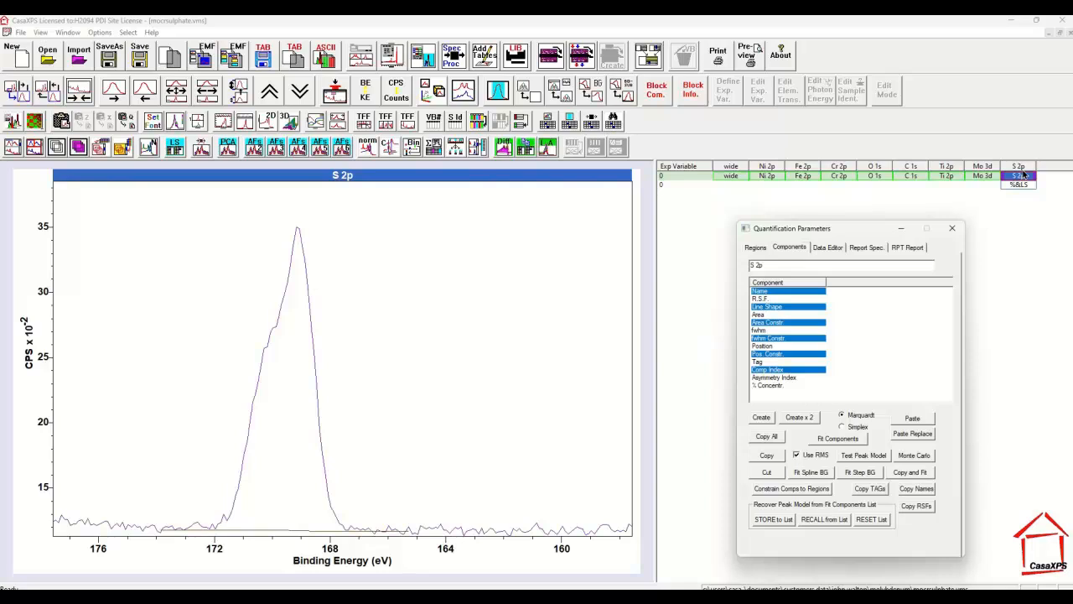
pyautogui.click(791, 419)
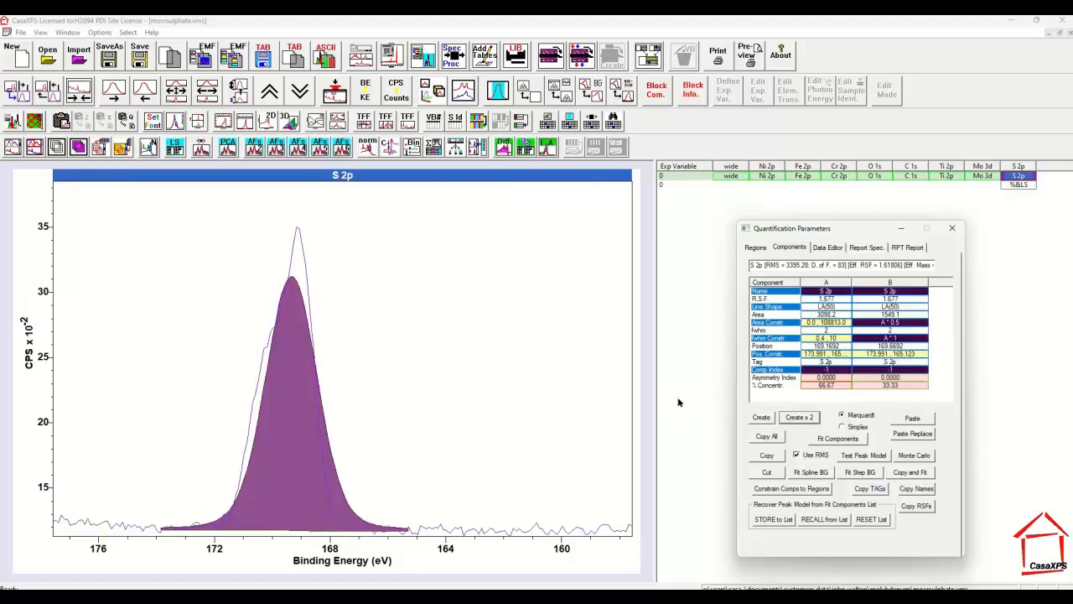
pyautogui.click(15, 126)
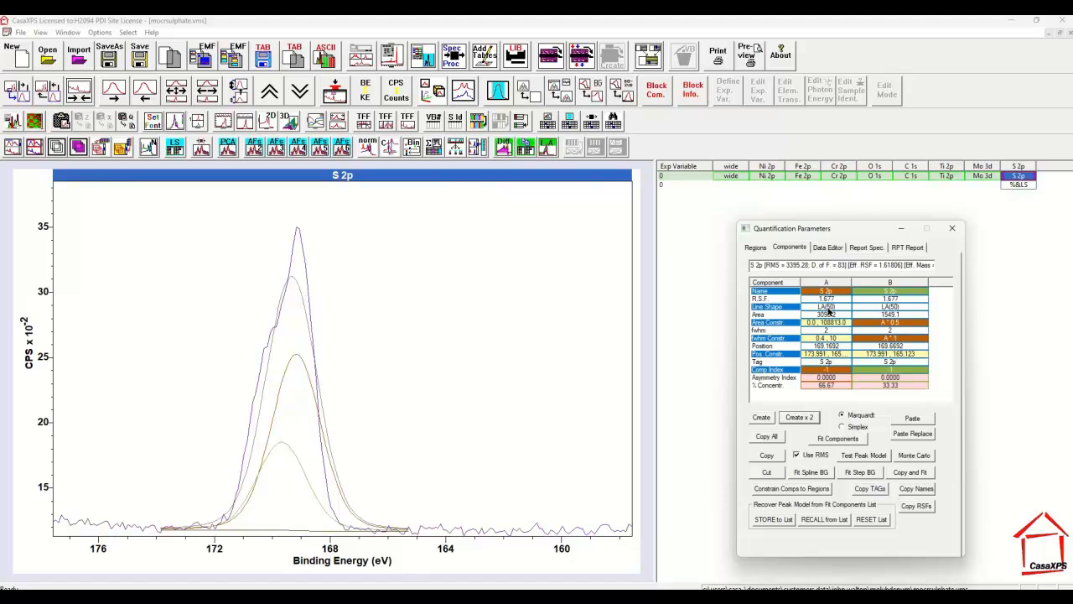
# Change the doublet's line shape to LA(30) and fit the components to the S 2p data.
pyautogui.click(828, 311)
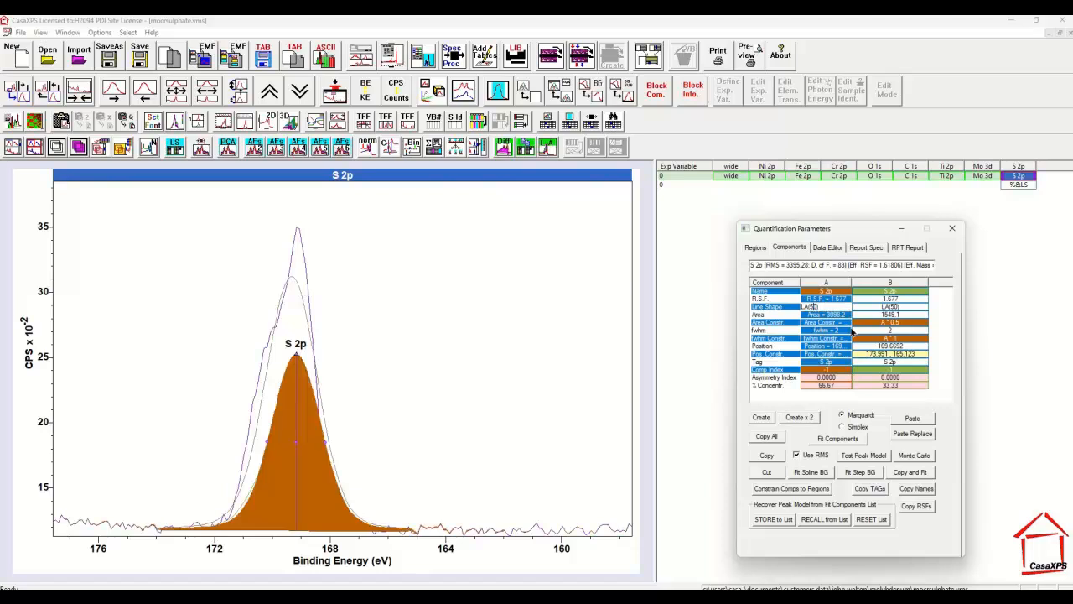
pyautogui.press('BackSpace')
pyautogui.write('3')
pyautogui.press('Return')
pyautogui.press('Return')
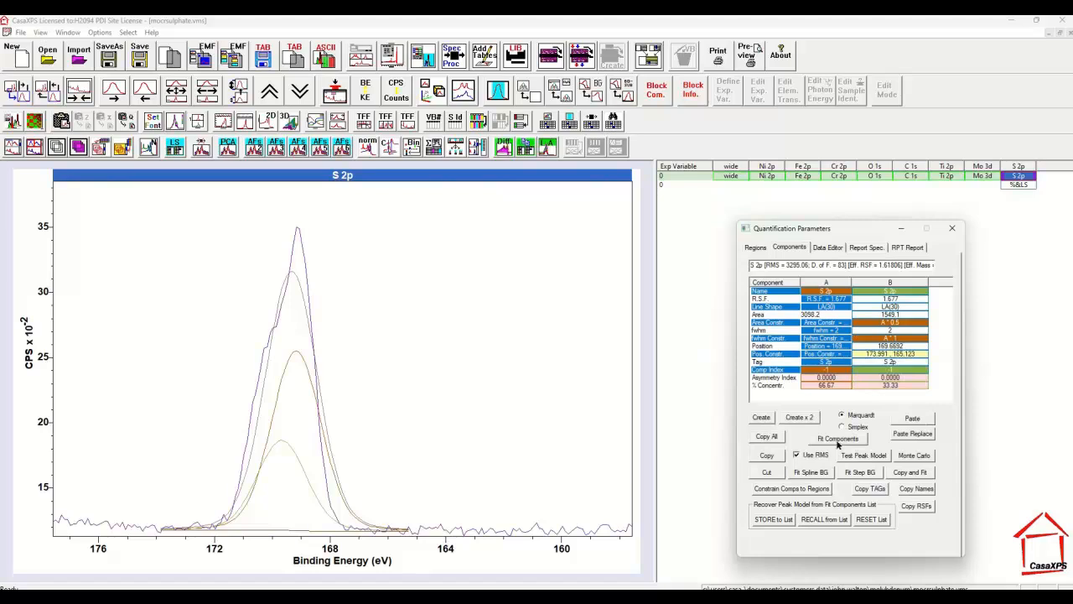
pyautogui.click(838, 439)
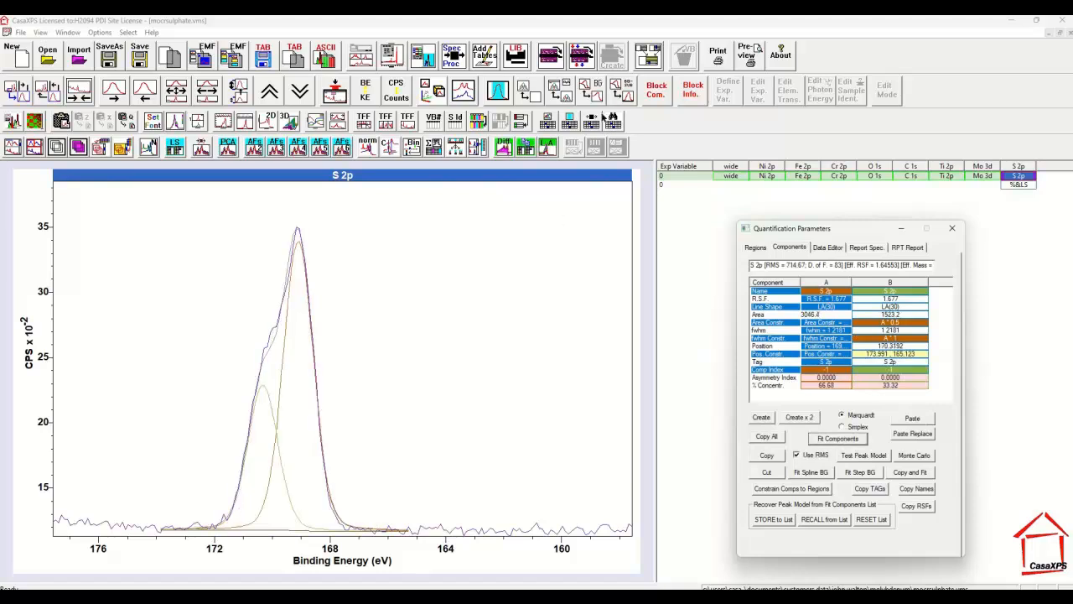
# Display the fit residual, then lower the doublet and shift its main peak to about 169.0 eV.
pyautogui.click(569, 94)
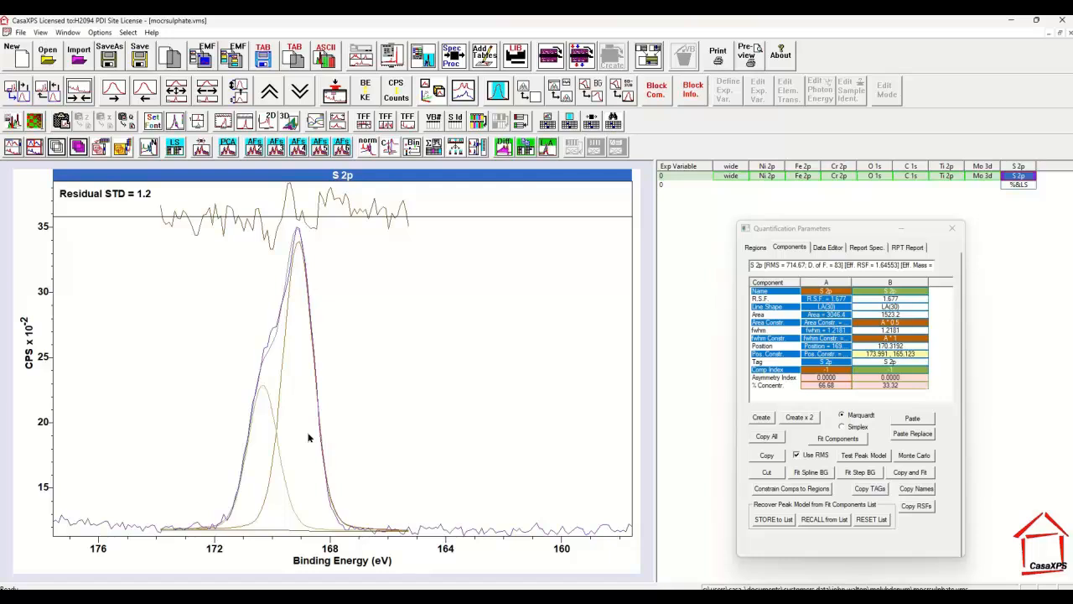
pyautogui.click(299, 257)
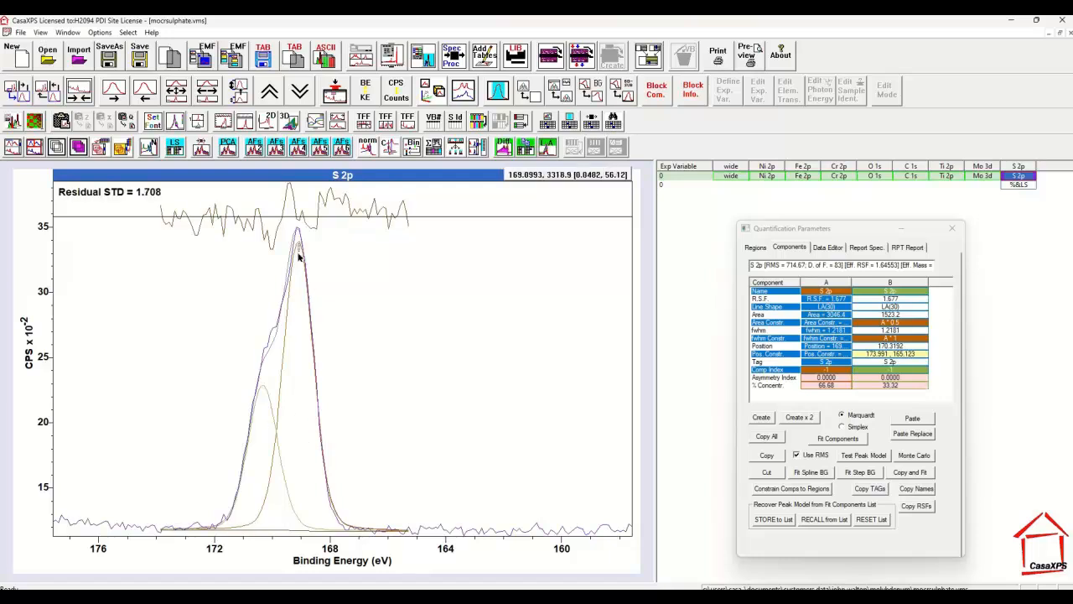
pyautogui.moveTo(299, 256); pyautogui.dragTo(304, 333)
pyautogui.moveTo(263, 428); pyautogui.dragTo(269, 433)
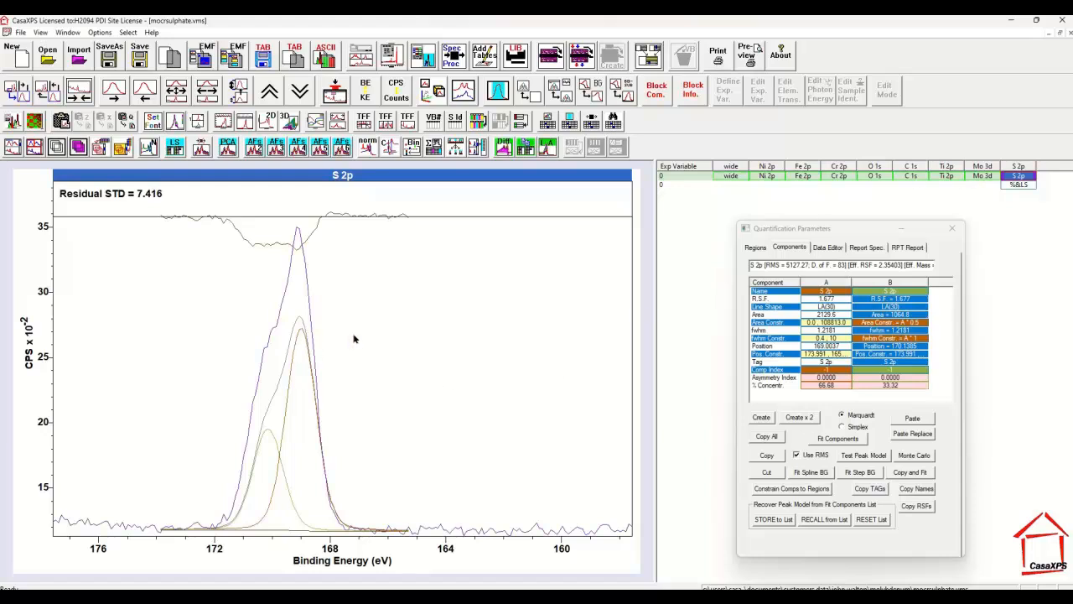
# Copy both doublet components and paste them into the model as a second doublet.
pyautogui.click(815, 353)
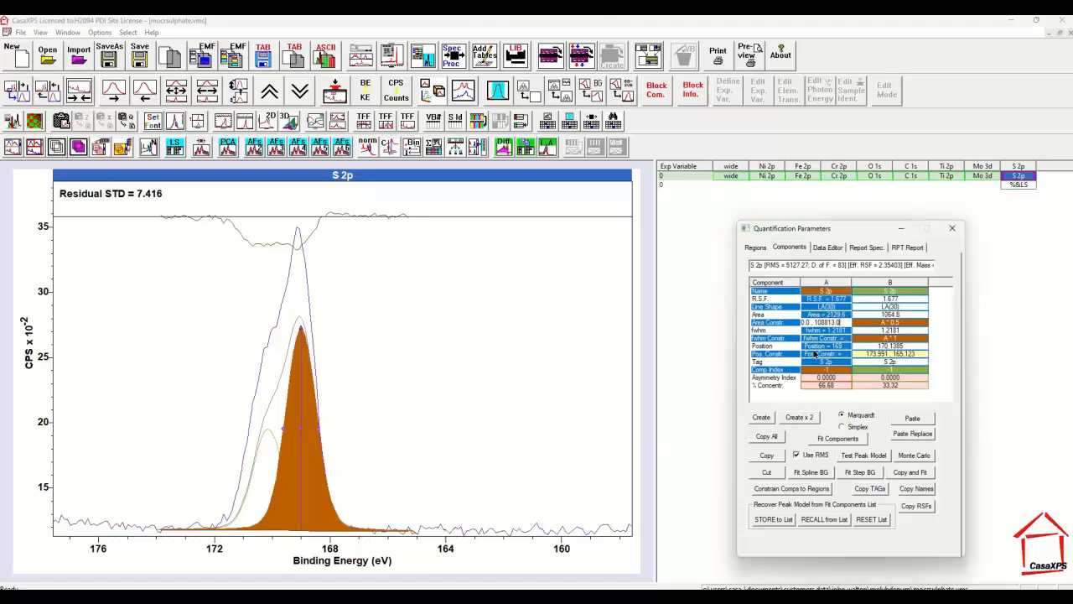
pyautogui.click(768, 436)
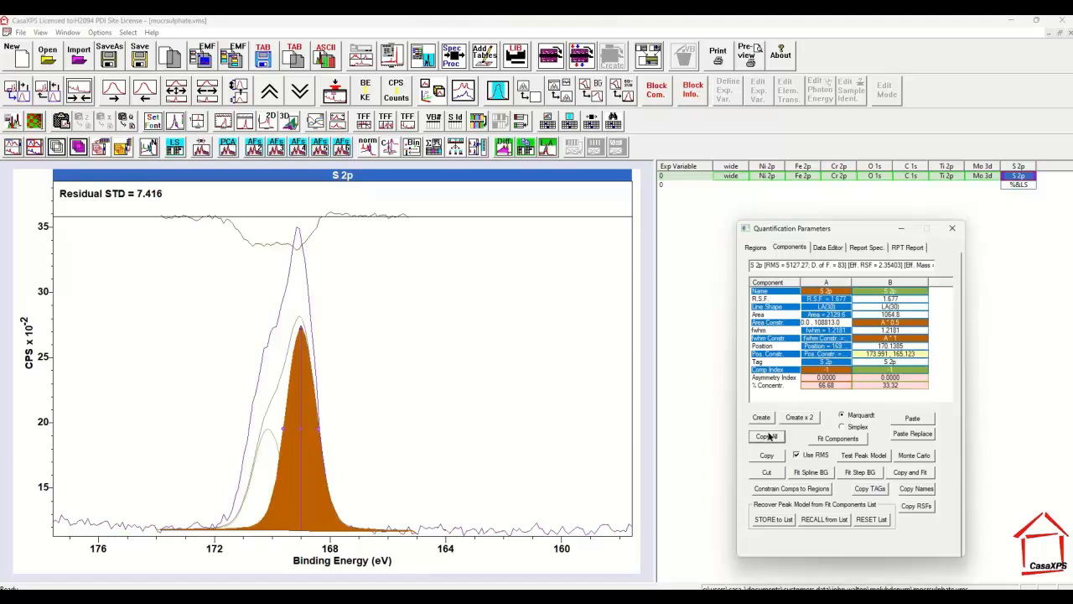
pyautogui.click(911, 419)
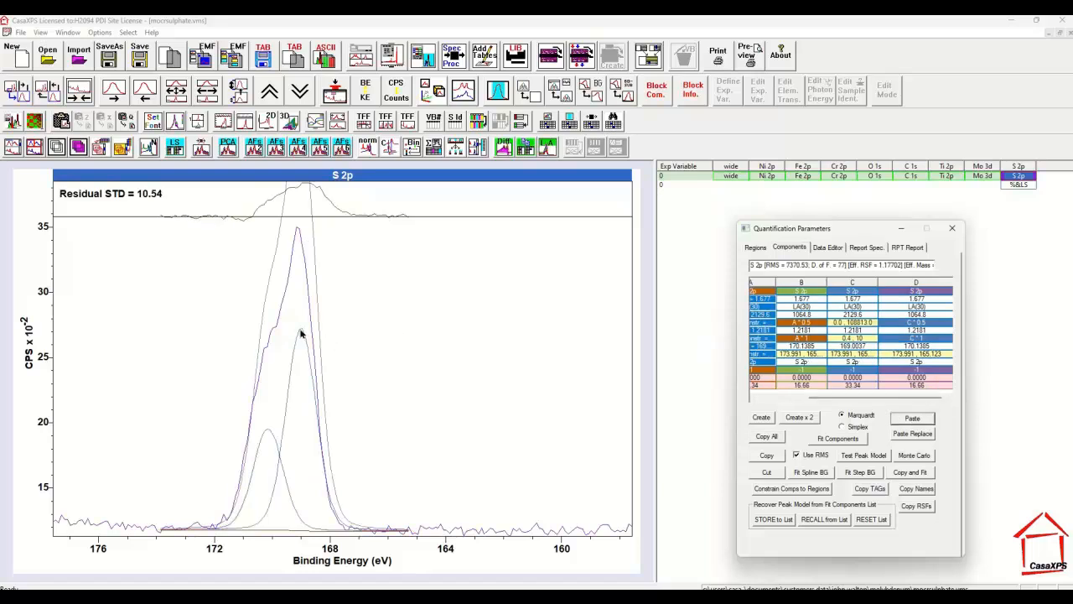
# Lower the pasted doublet and shift its main peak to about 169.3 eV, separating it from the first doublet.
pyautogui.click(297, 369)
pyautogui.moveTo(298, 367); pyautogui.dragTo(300, 383)
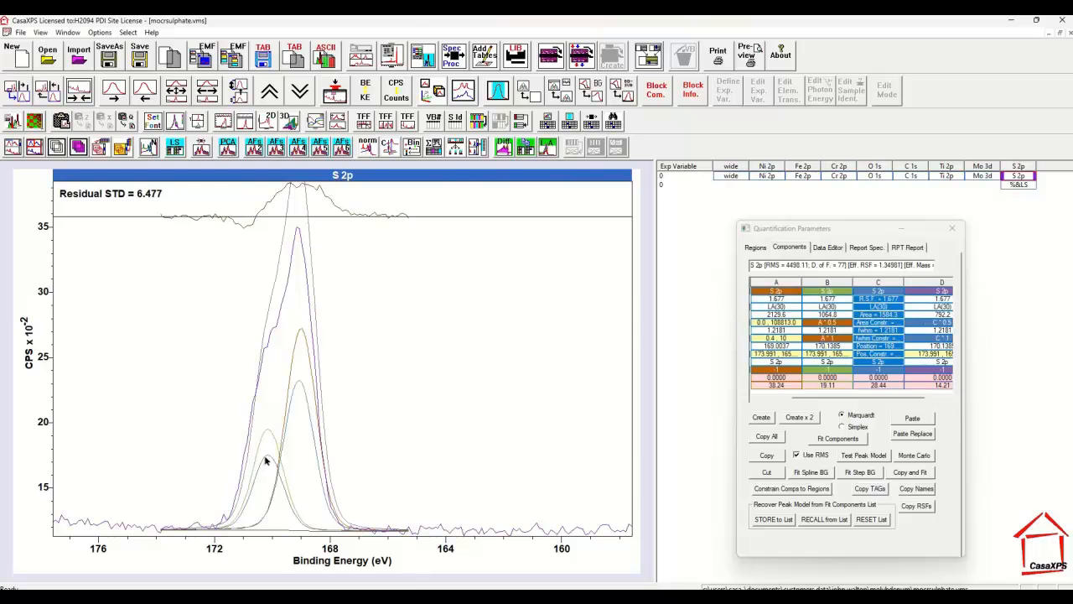
pyautogui.moveTo(266, 457); pyautogui.dragTo(258, 456)
pyautogui.moveTo(299, 386); pyautogui.dragTo(293, 383)
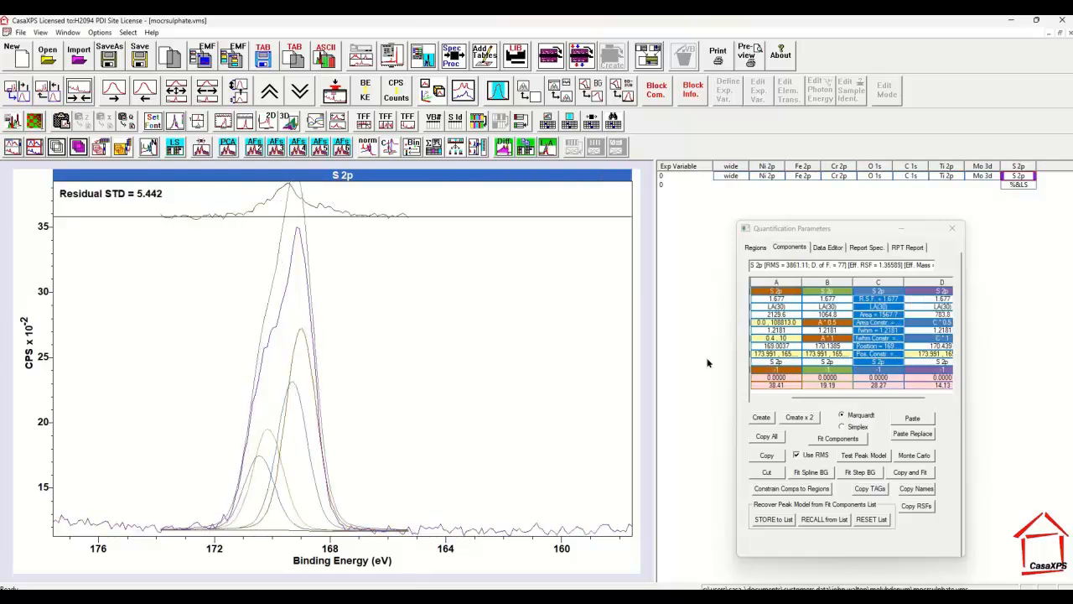
# Check component D's area and FWHM constraints and fit both S 2p doublets to the data.
pyautogui.click(936, 325)
pyautogui.click(937, 338)
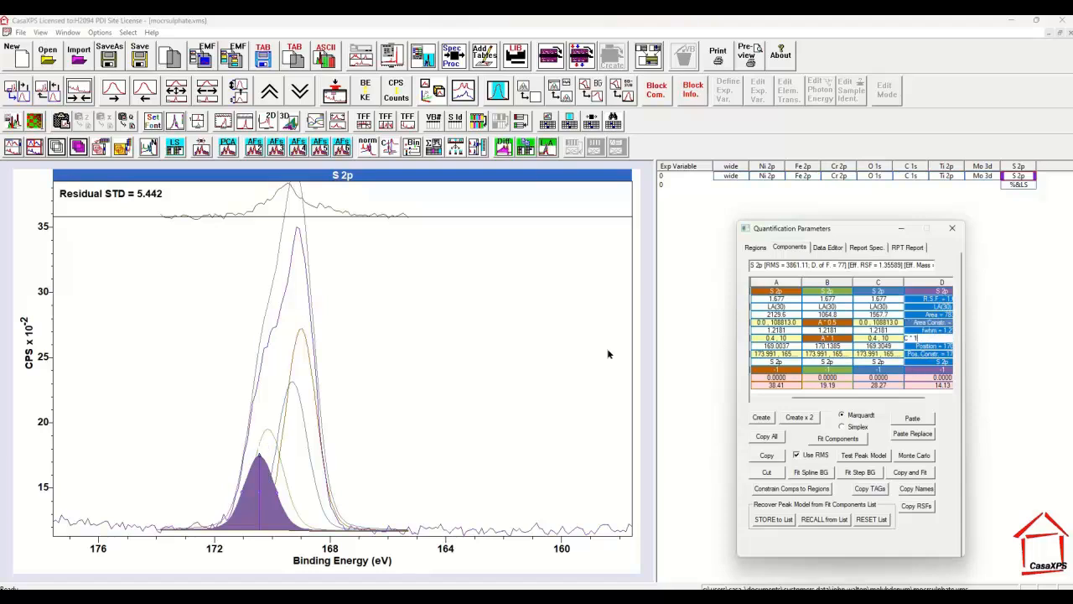
pyautogui.click(838, 439)
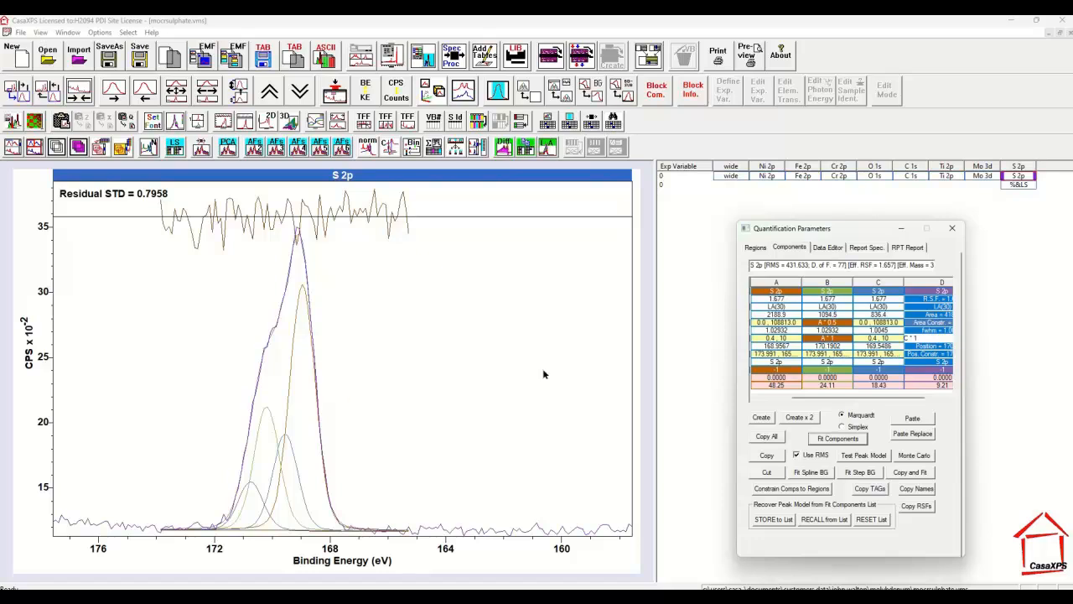
# Constrain component B's position to component A at their fitted separation and inspect the resulting offset.
pyautogui.moveTo(840, 401)
pyautogui.moveTo(840, 401)
pyautogui.mouseDown()
pyautogui.moveTo(793, 403)
pyautogui.moveTo(826, 404)
pyautogui.mouseUp()
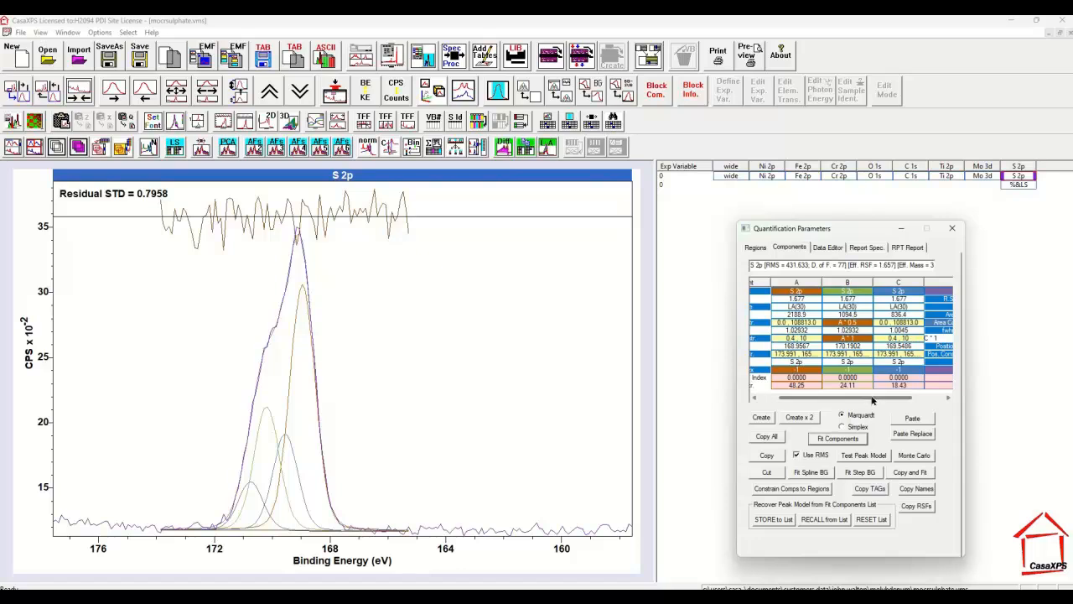
pyautogui.moveTo(870, 400); pyautogui.dragTo(842, 403)
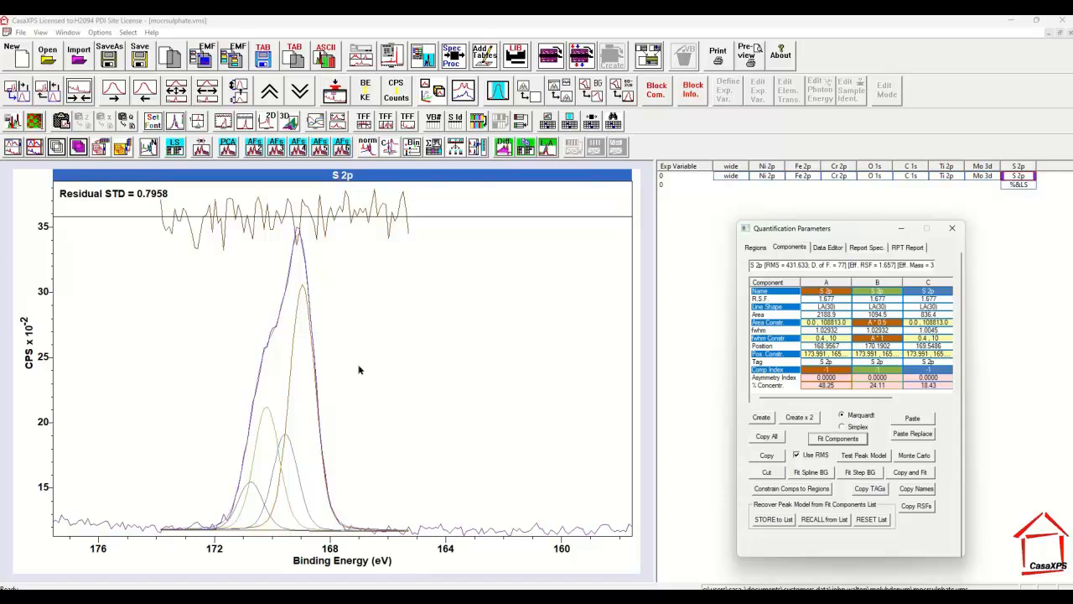
pyautogui.click(878, 356)
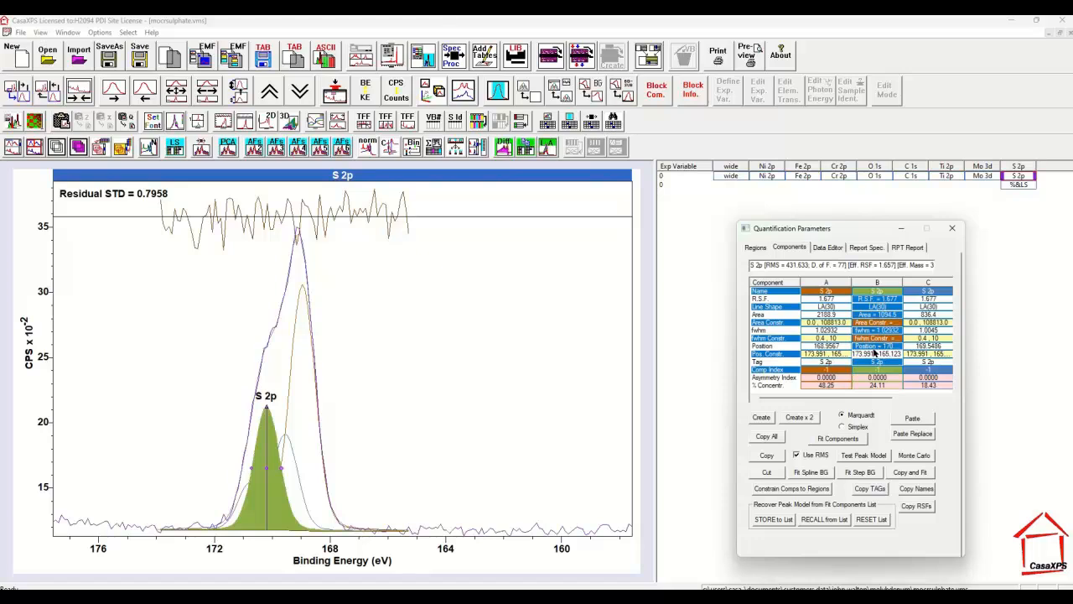
pyautogui.click(875, 354)
pyautogui.write('a')
pyautogui.press('Return')
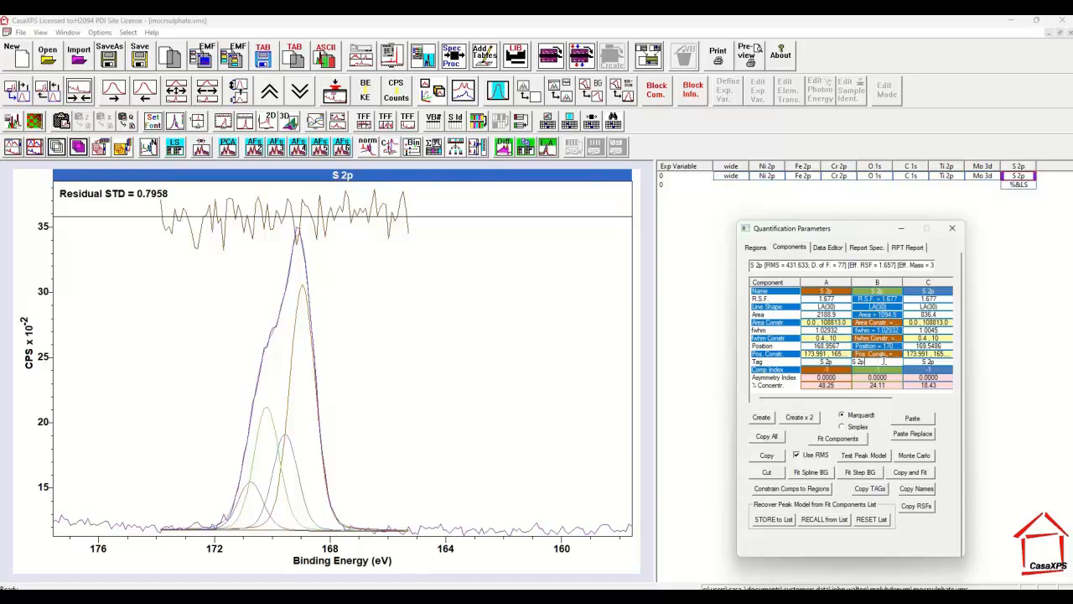
pyautogui.click(888, 353)
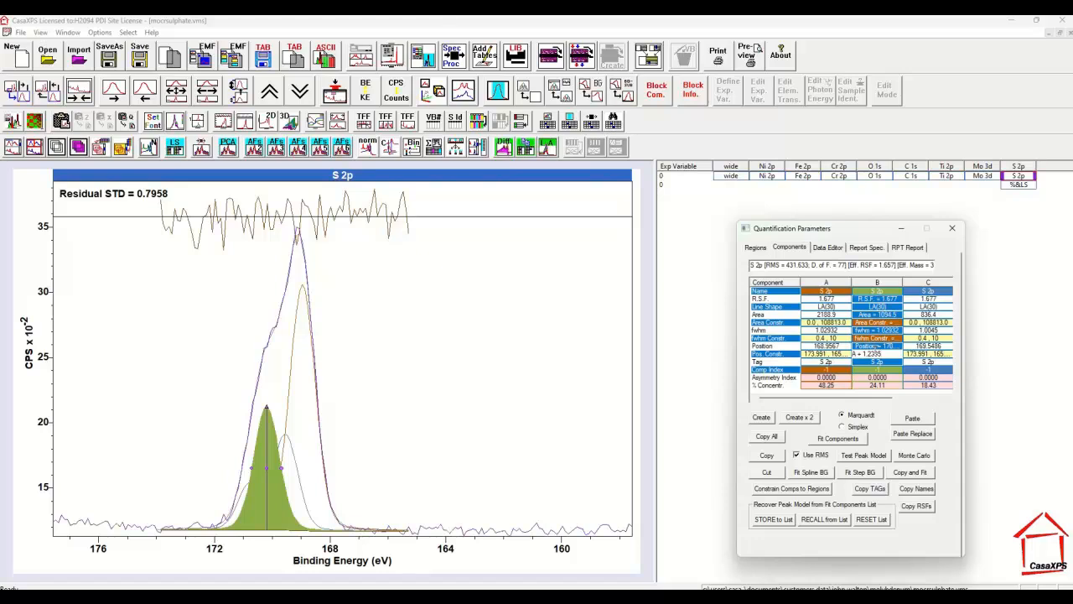
# Constrain component D's position to component C at their fitted separation and compare the offset with component B's.
pyautogui.moveTo(855, 400); pyautogui.dragTo(930, 394)
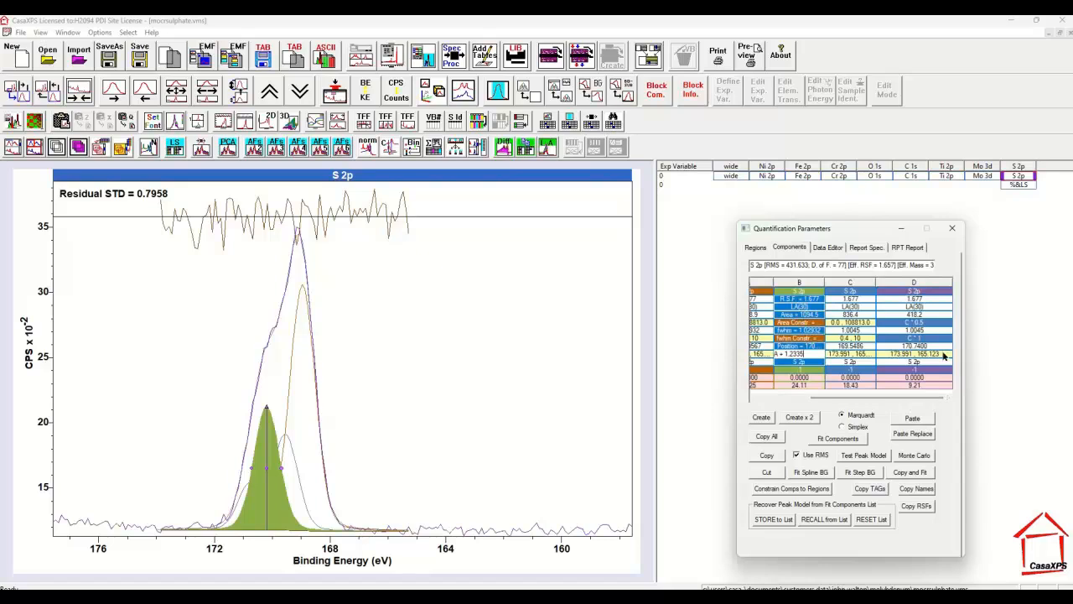
pyautogui.click(944, 359)
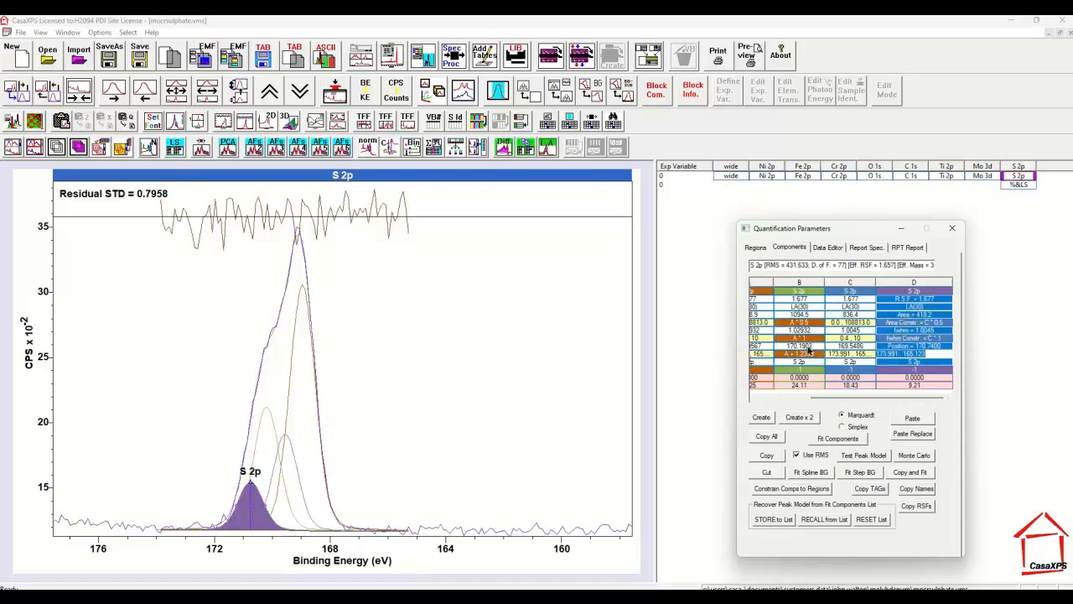
pyautogui.write('c')
pyautogui.click(914, 359)
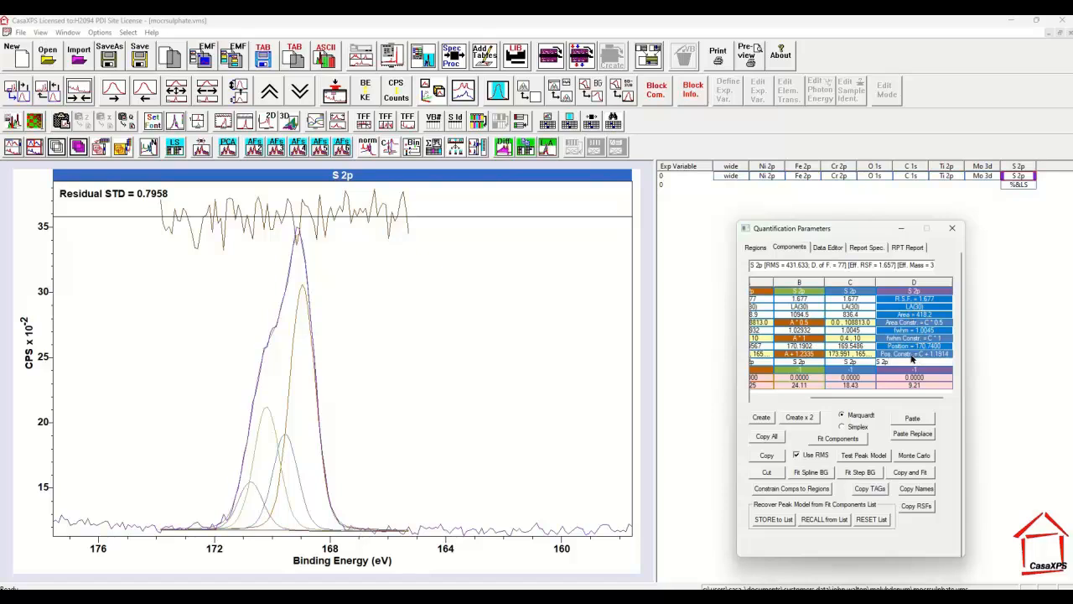
pyautogui.click(914, 354)
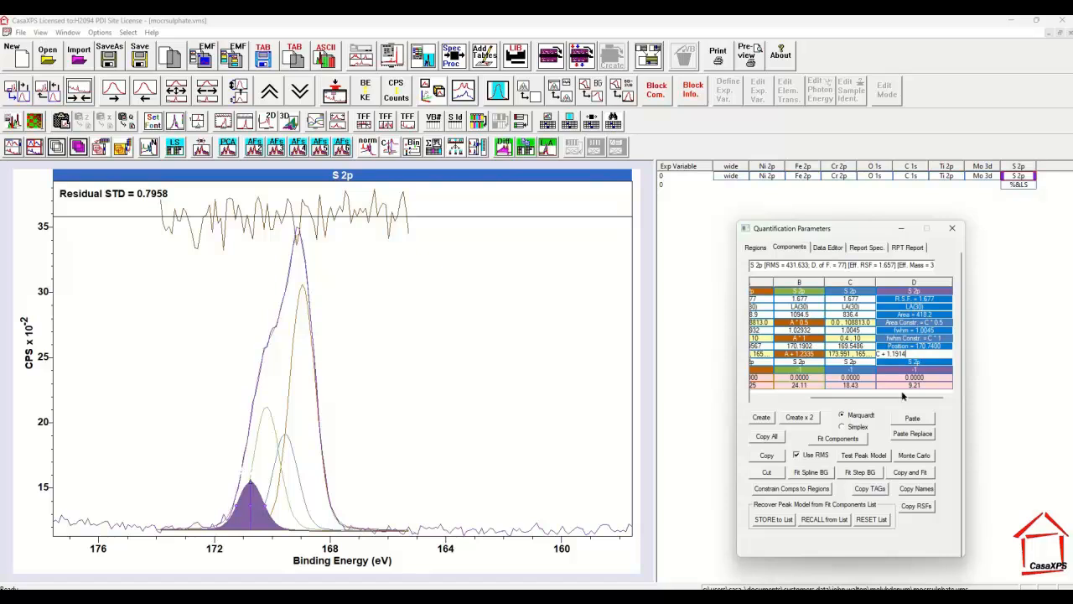
pyautogui.moveTo(902, 401); pyautogui.dragTo(835, 395)
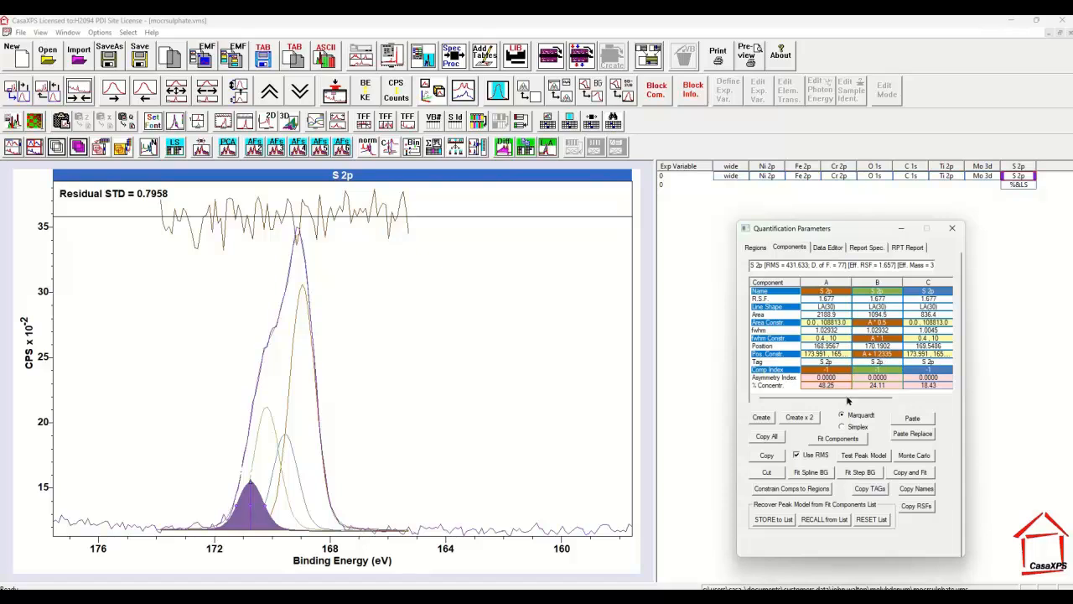
pyautogui.moveTo(848, 399); pyautogui.dragTo(918, 399)
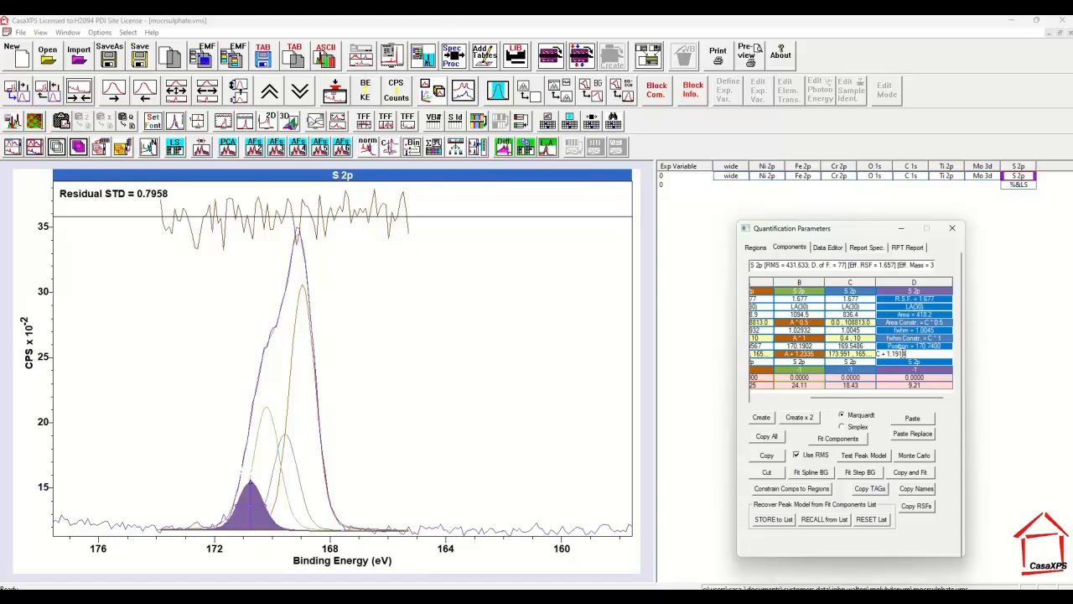
# Replace component D's position constraint with #3, allowing a range of 3 eV either side of its position.
pyautogui.press('Return')
pyautogui.write('#3')
pyautogui.press('Return')
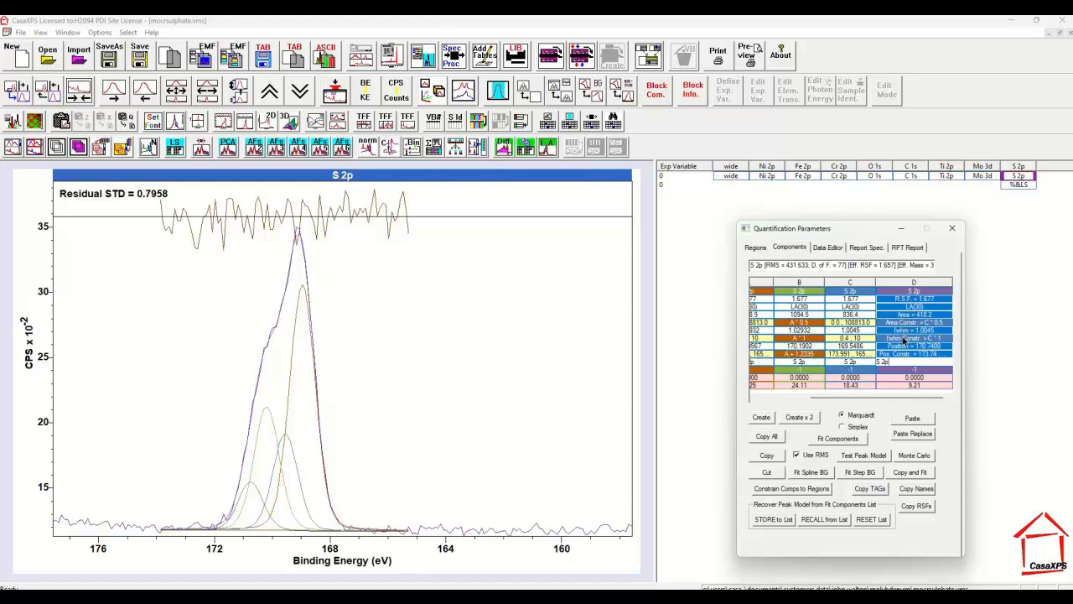
# Edit component B's position constraint and commit the entry.
pyautogui.click(866, 331)
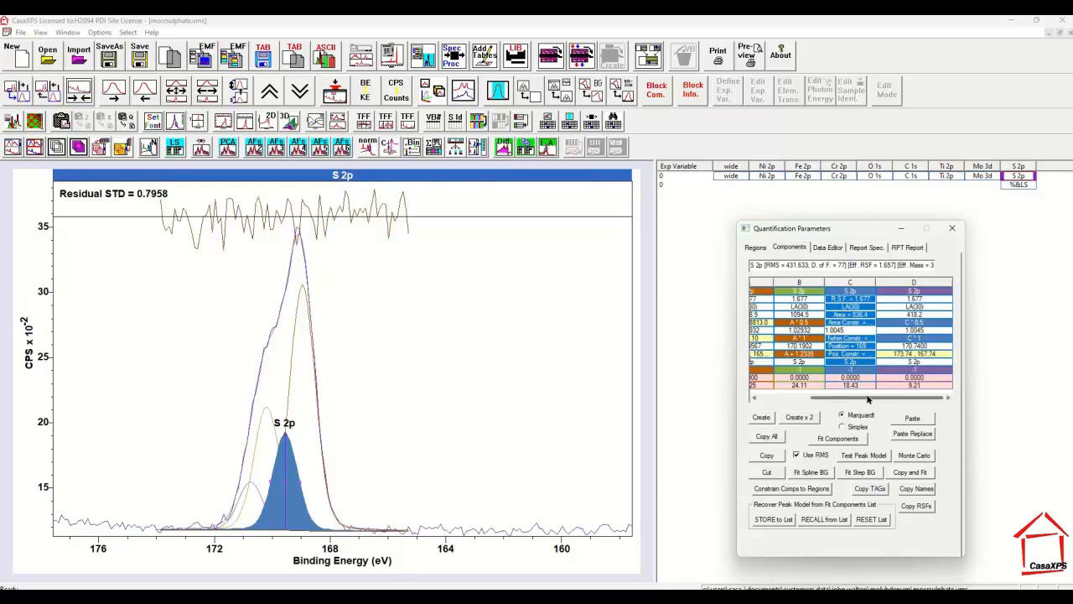
pyautogui.moveTo(868, 399); pyautogui.dragTo(807, 400)
pyautogui.click(871, 353)
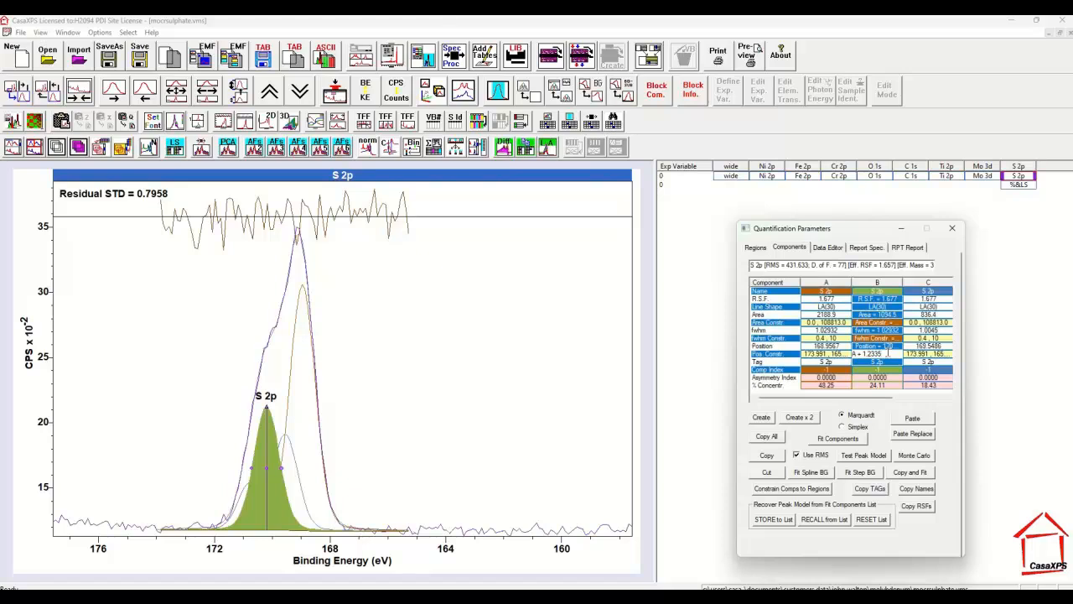
pyautogui.press('Return')
pyautogui.press('Down')
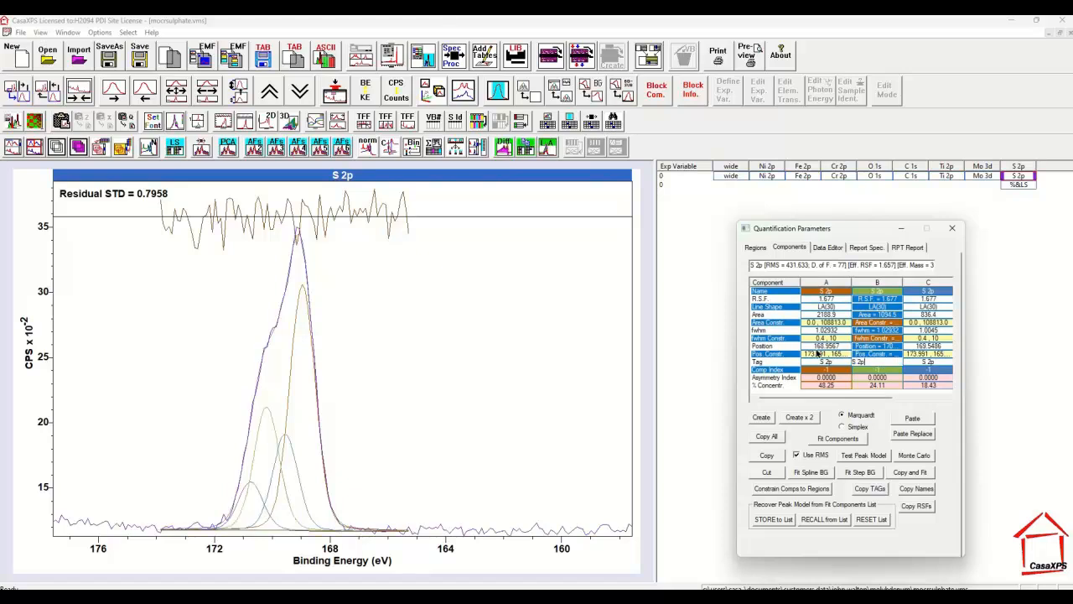
# Review the position constraints of components A and C, and replace component C's position constraint with #0.2.
pyautogui.click(845, 355)
pyautogui.press('Return')
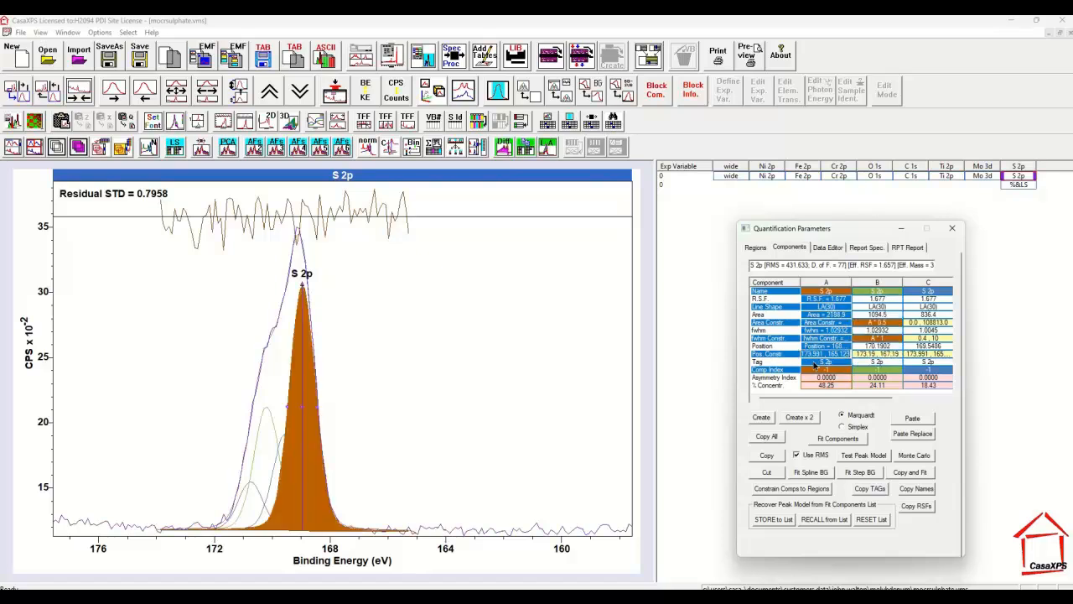
pyautogui.click(918, 354)
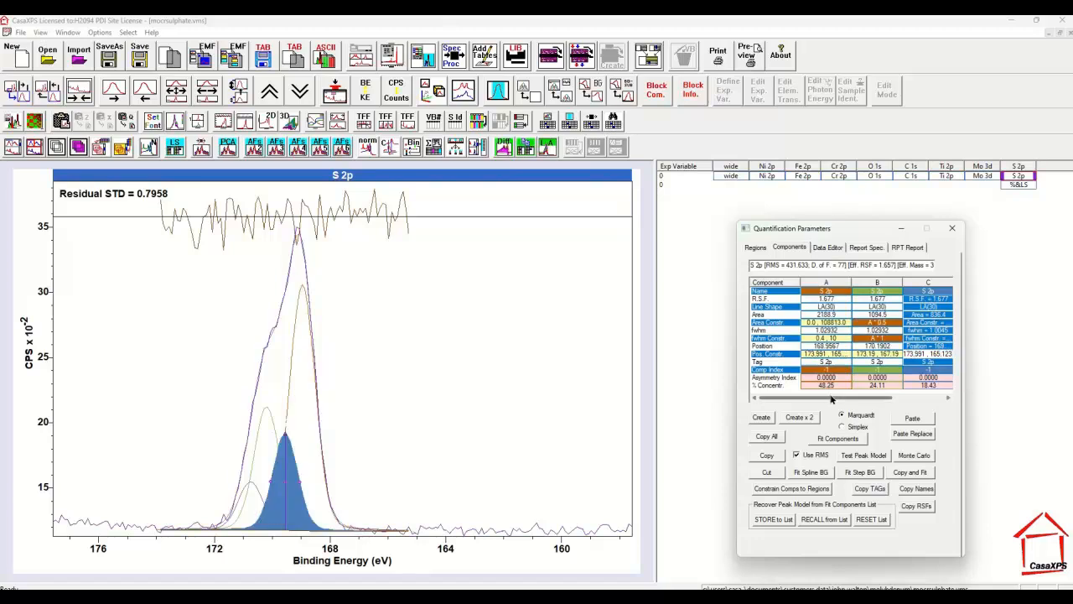
pyautogui.moveTo(831, 398); pyautogui.dragTo(863, 403)
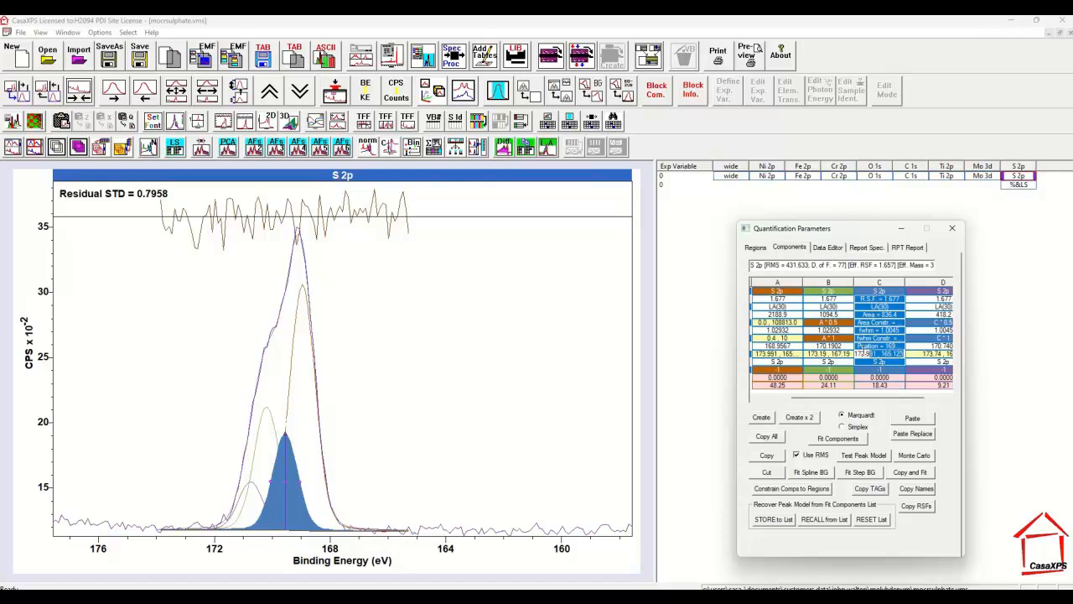
pyautogui.click(855, 354)
pyautogui.write('#0.2')
pyautogui.press('Return')
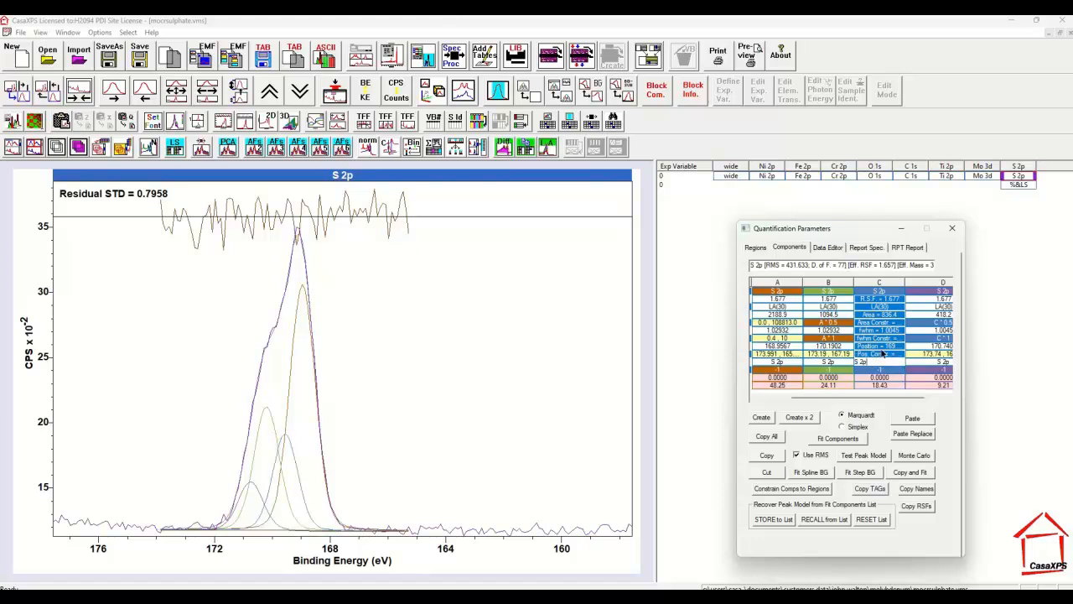
pyautogui.click(882, 352)
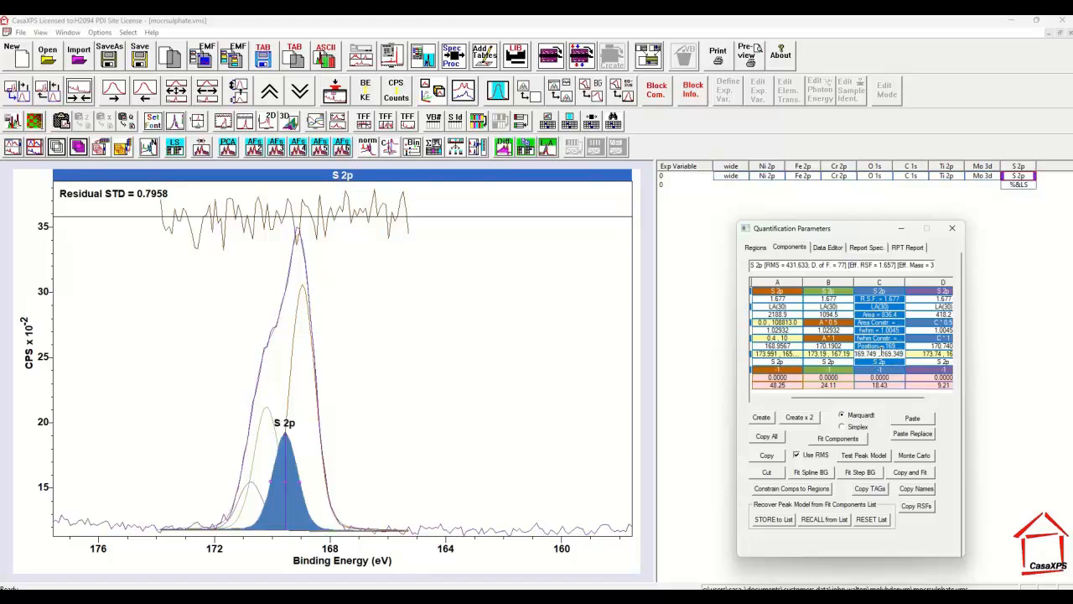
# Run Test Peak Model on component C's position and generate its uniqueness plot.
pyautogui.click(877, 345)
pyautogui.click(878, 354)
pyautogui.click(857, 456)
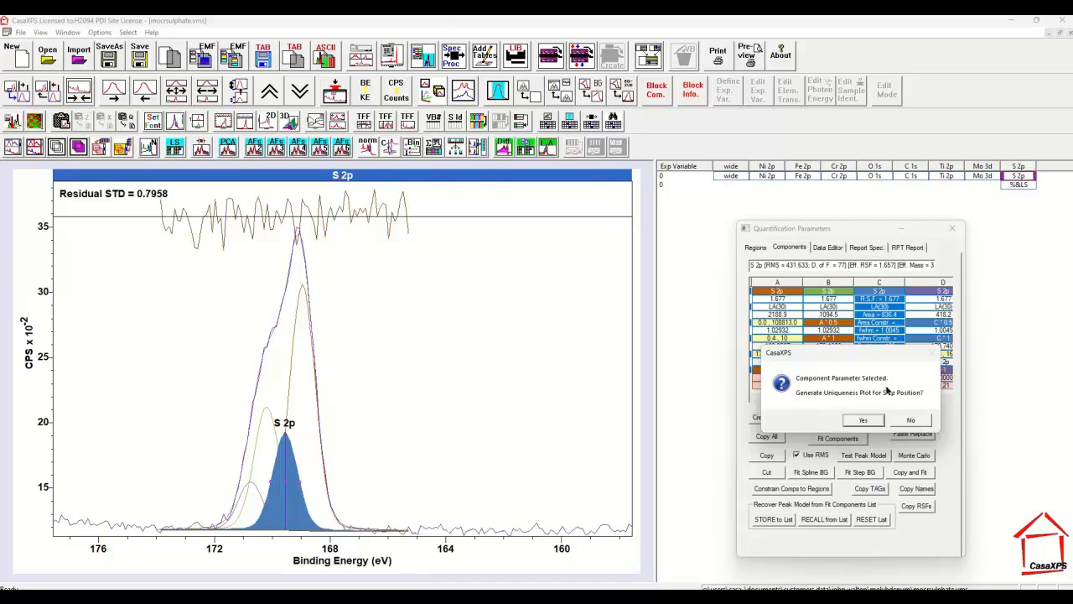
pyautogui.click(867, 421)
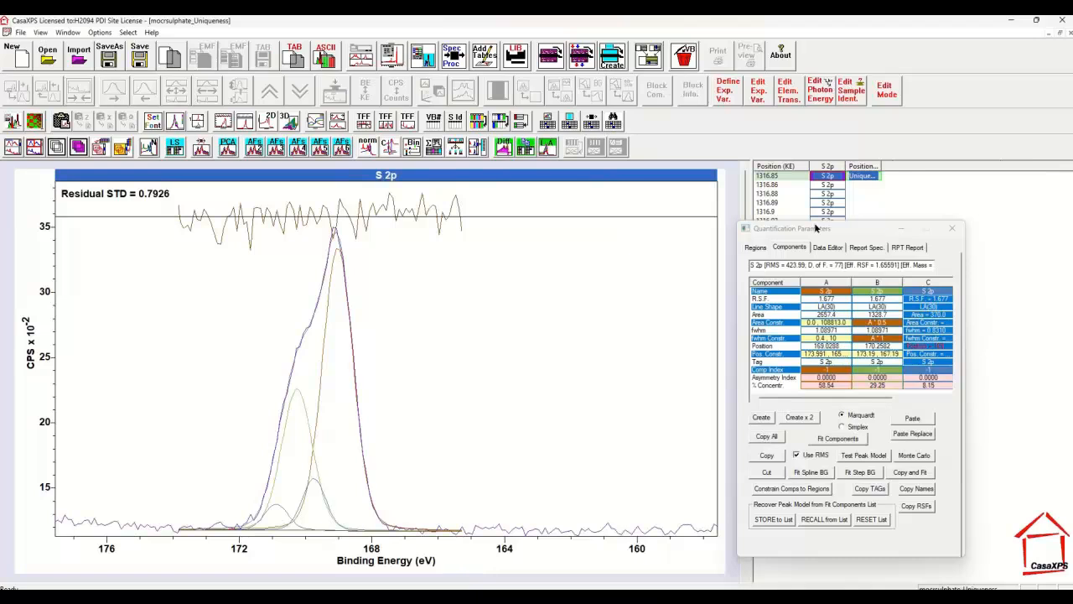
# Uncover the list of generated S 2p fits and examine how the components change from position 1316.85 to 1317.
pyautogui.moveTo(818, 228); pyautogui.dragTo(959, 289)
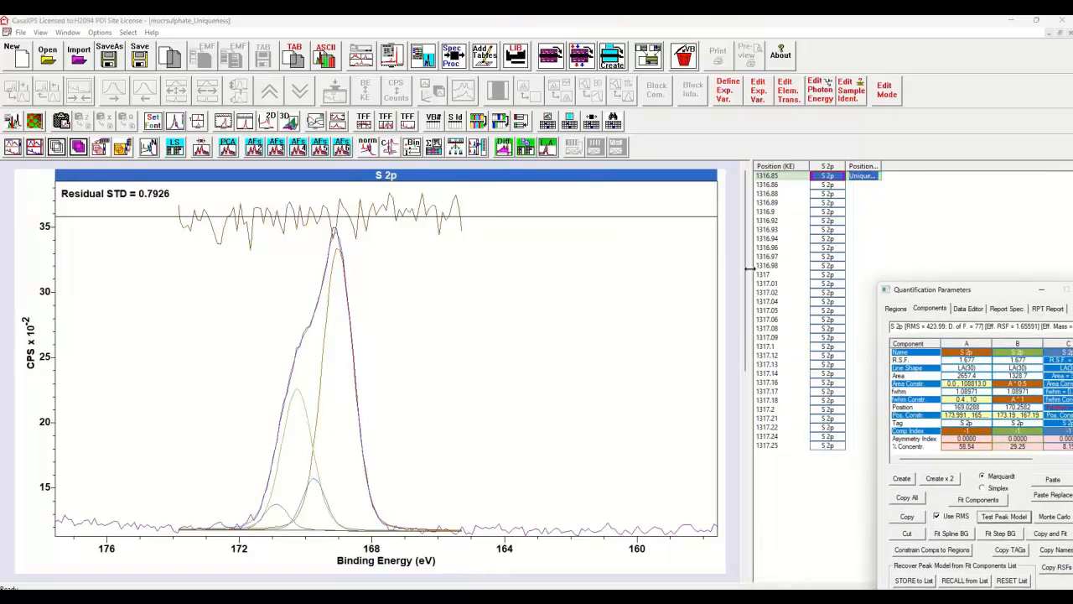
pyautogui.moveTo(749, 268); pyautogui.dragTo(679, 266)
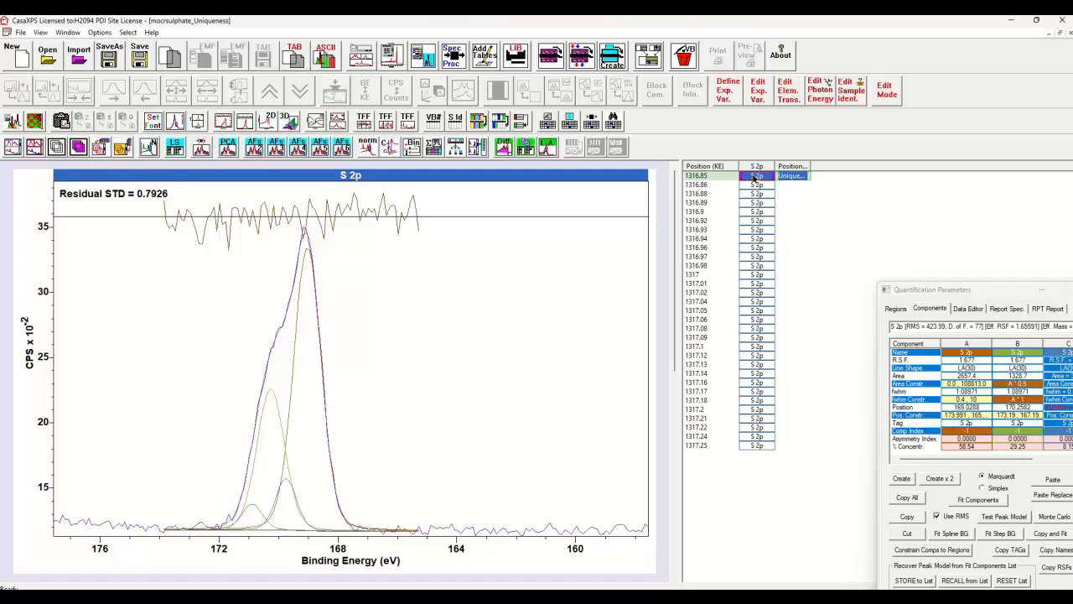
pyautogui.click(754, 178)
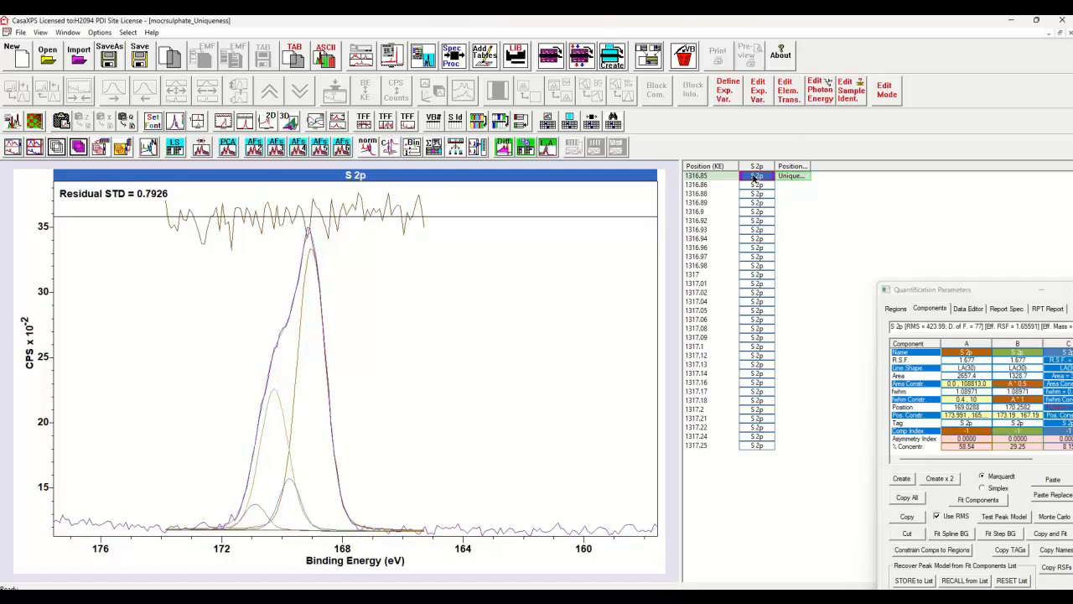
pyautogui.press('Down')
pyautogui.press('Down')
pyautogui.press('Down')
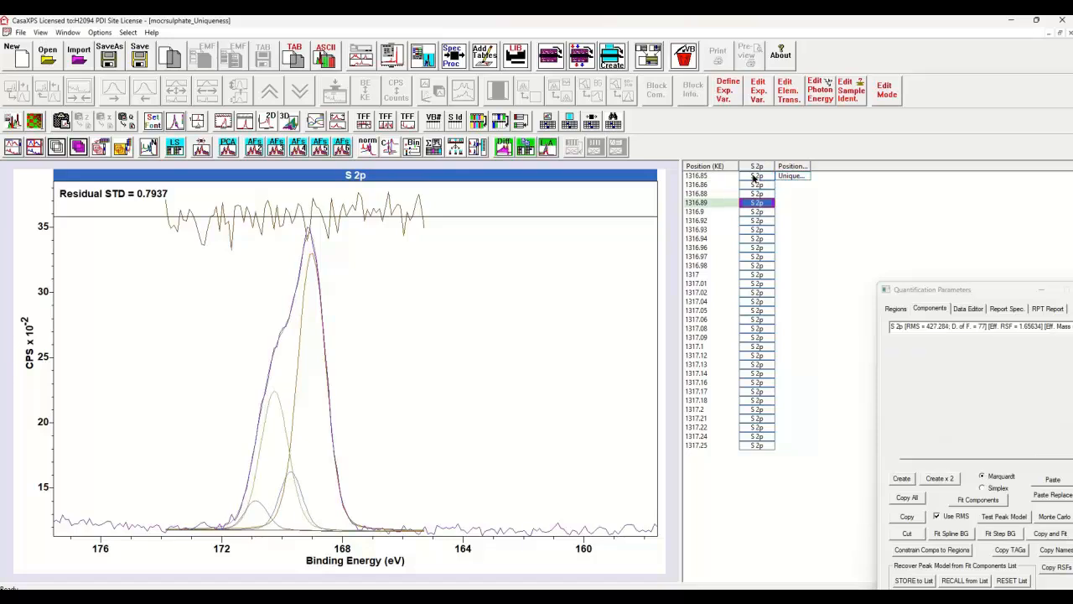
pyautogui.press('Down')
pyautogui.press('Down')
pyautogui.press('Down')
pyautogui.press('Down')
pyautogui.press('Down')
pyautogui.press('Down')
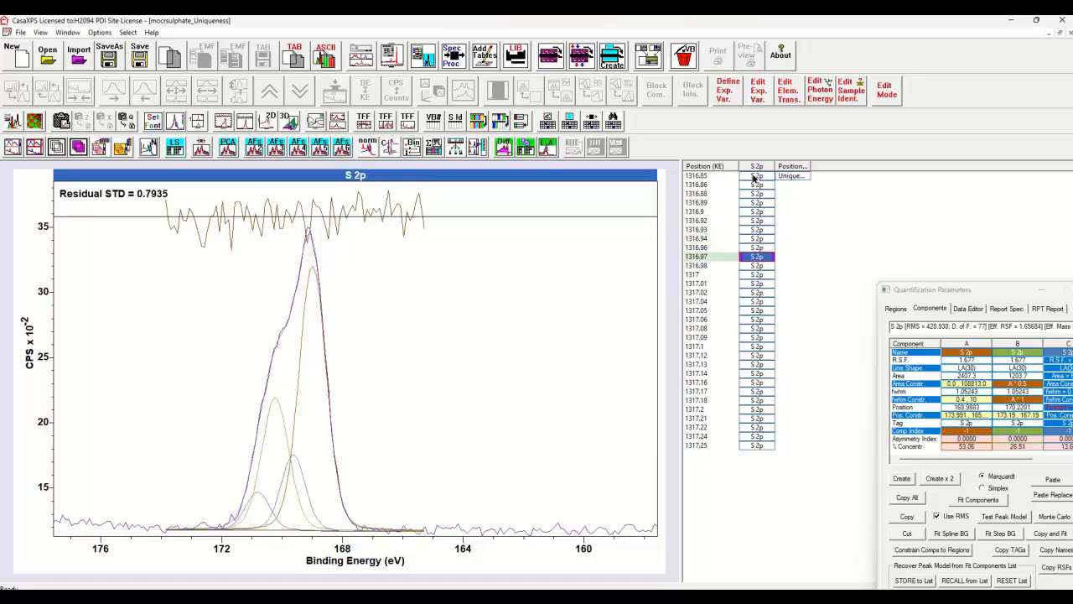
pyautogui.press('Down')
pyautogui.press('Down')
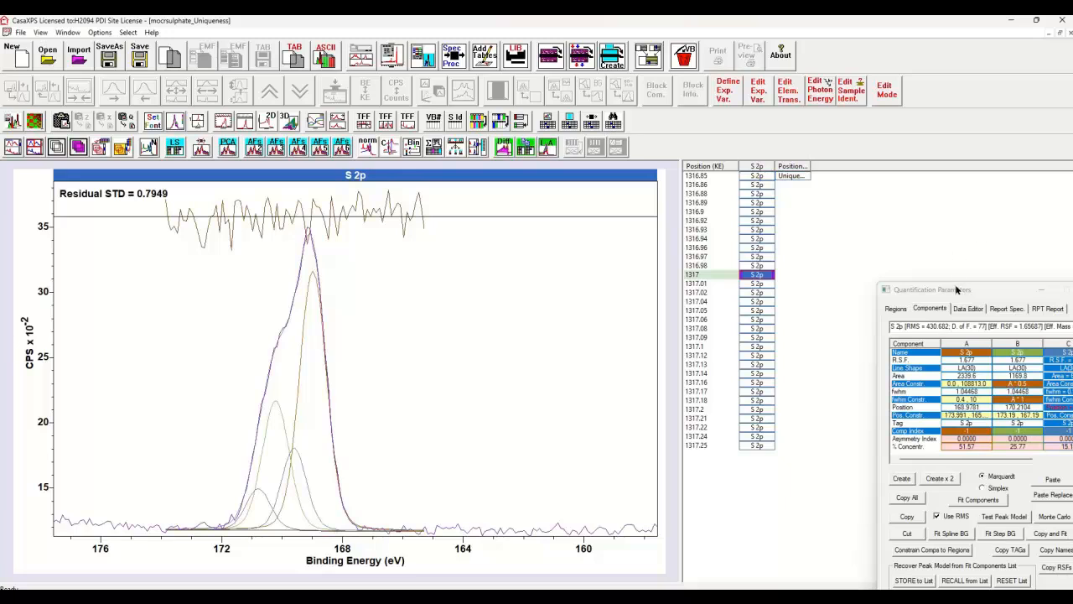
# Bring the Quantification Parameters fully into view and inspect component C's position and position constraint for the 1317 fit.
pyautogui.moveTo(956, 289); pyautogui.dragTo(884, 210)
pyautogui.click(996, 327)
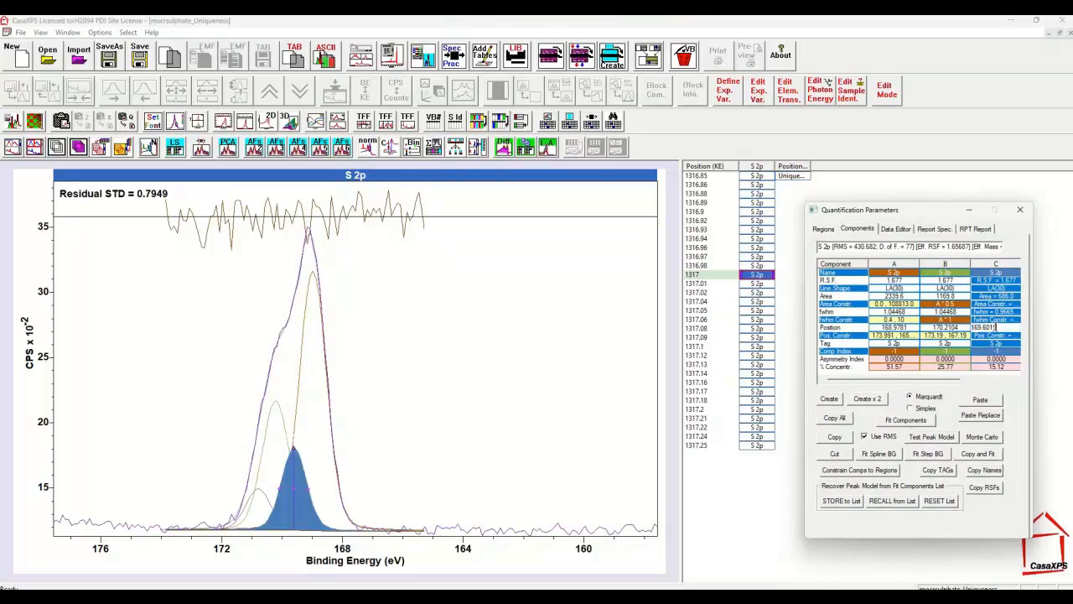
pyautogui.click(996, 337)
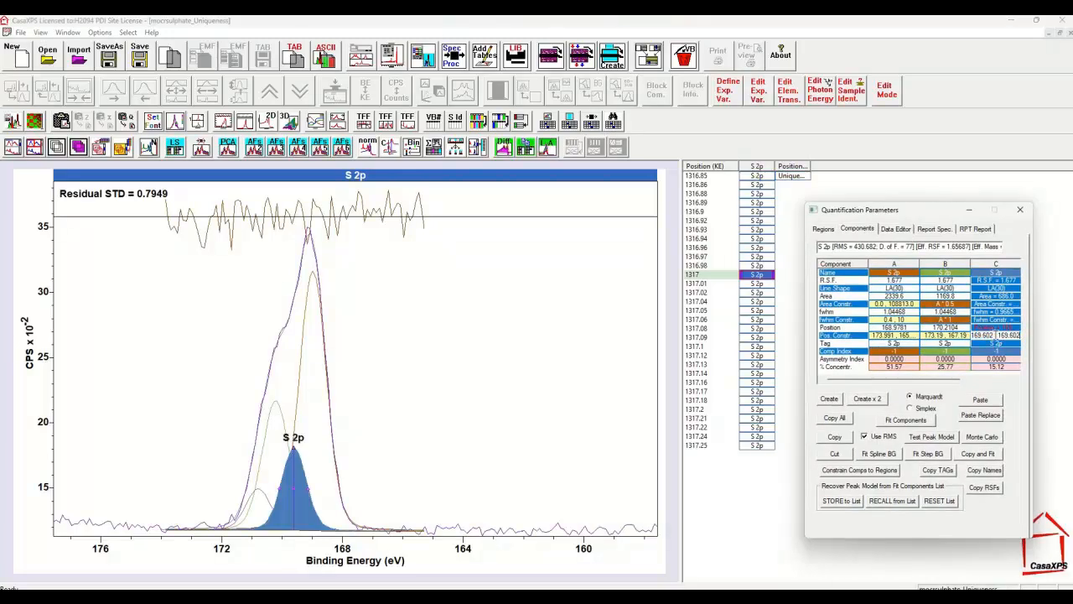
pyautogui.click(1007, 328)
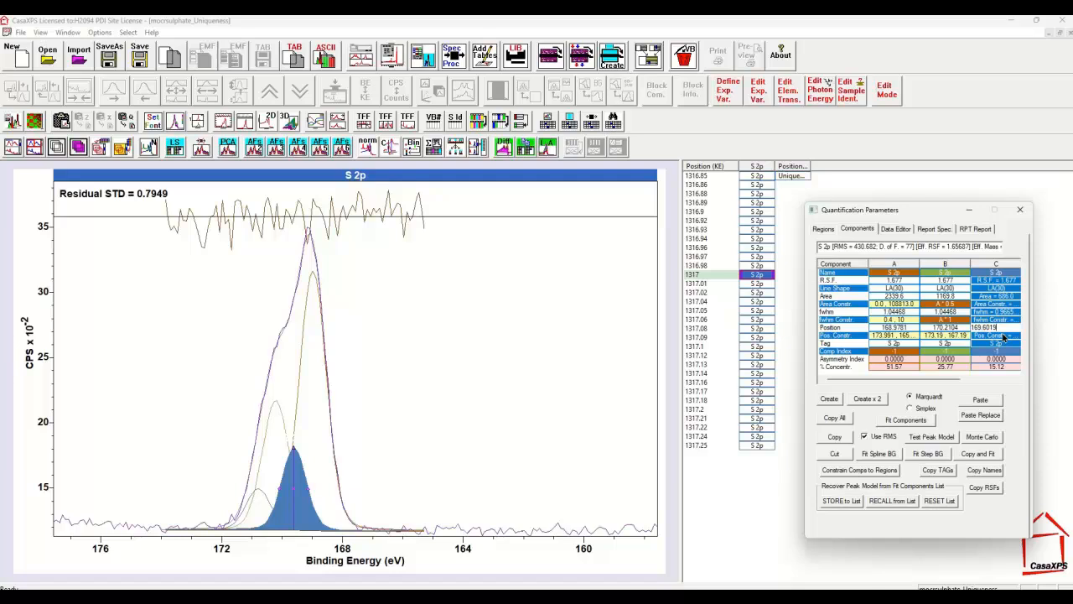
# Examine the remaining fits from 1317 towards the end of the position series, comparing component shapes and Residual STD.
pyautogui.click(599, 241)
pyautogui.press('Down')
pyautogui.press('Down')
pyautogui.press('Down')
pyautogui.press('Down')
pyautogui.press('Down')
pyautogui.press('Down')
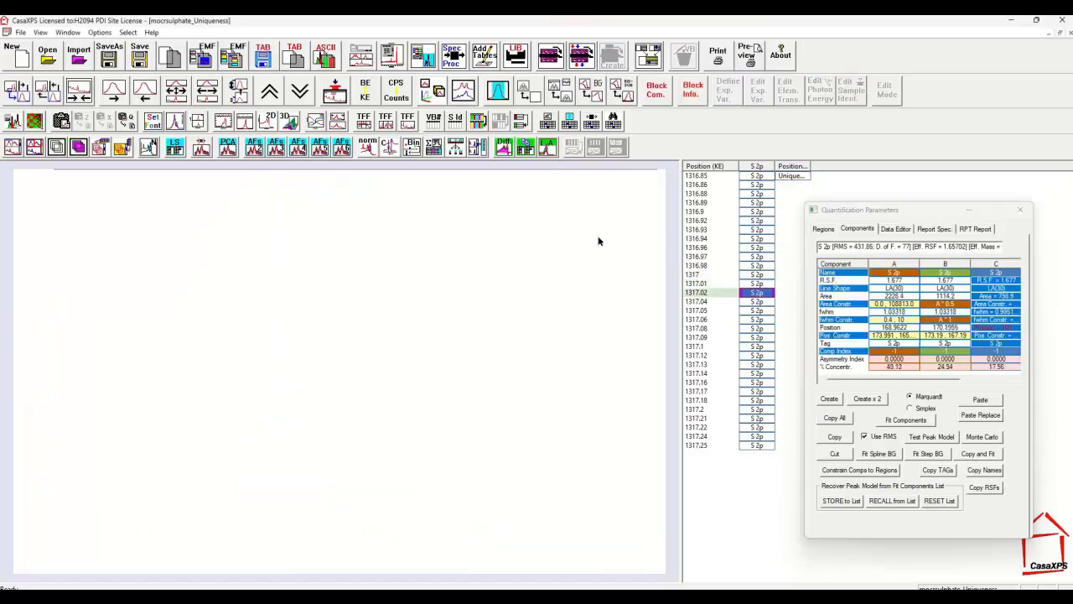
pyautogui.press('Down')
pyautogui.press('Down')
pyautogui.press('Down')
pyautogui.press('Down')
pyautogui.press('Down')
pyautogui.press('Down')
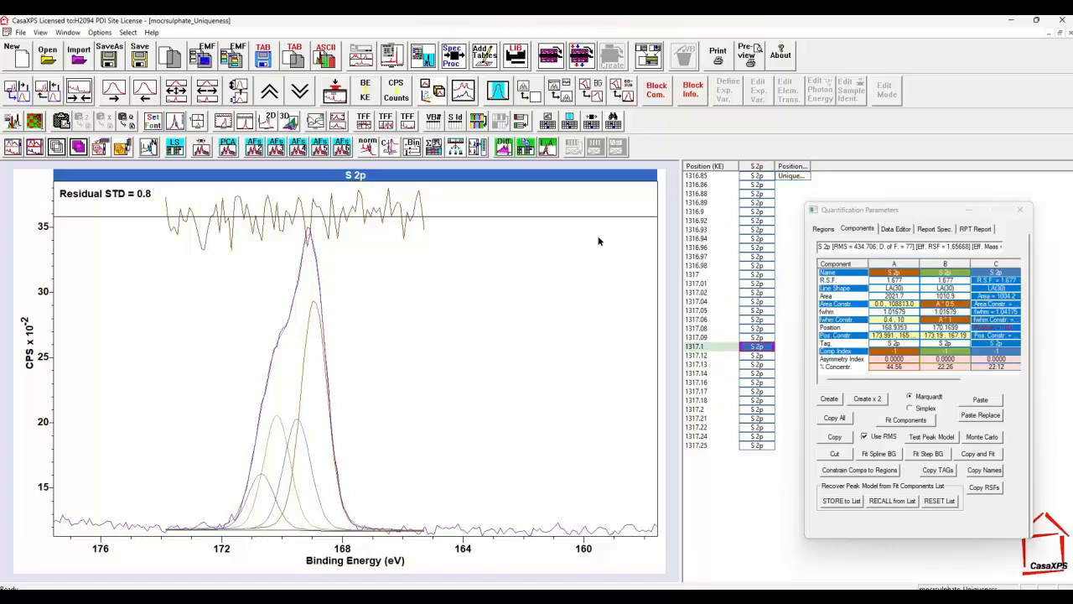
pyautogui.press('Down')
pyautogui.press('Down')
pyautogui.press('Down')
pyautogui.press('Down')
pyautogui.press('Down')
pyautogui.press('Down')
pyautogui.press('Down')
pyautogui.press('Down')
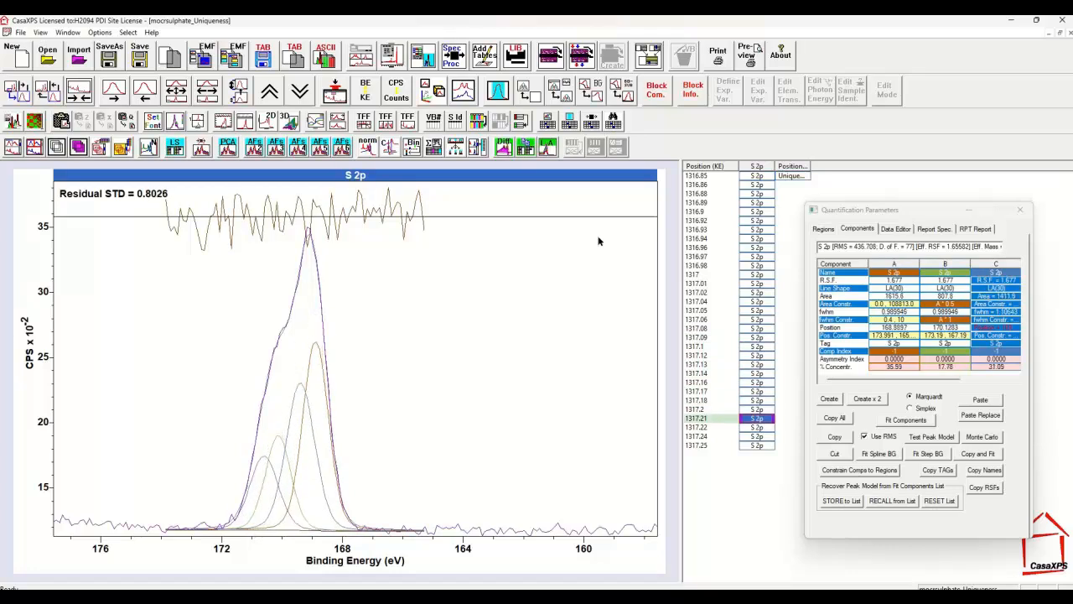
# Go back through the fits to 1316.94, comparing how the two doublets trade intensity.
pyautogui.press('Up')
pyautogui.press('Up')
pyautogui.press('Up')
pyautogui.press('Up')
pyautogui.press('Up')
pyautogui.press('Up')
pyautogui.press('Up')
pyautogui.press('Up')
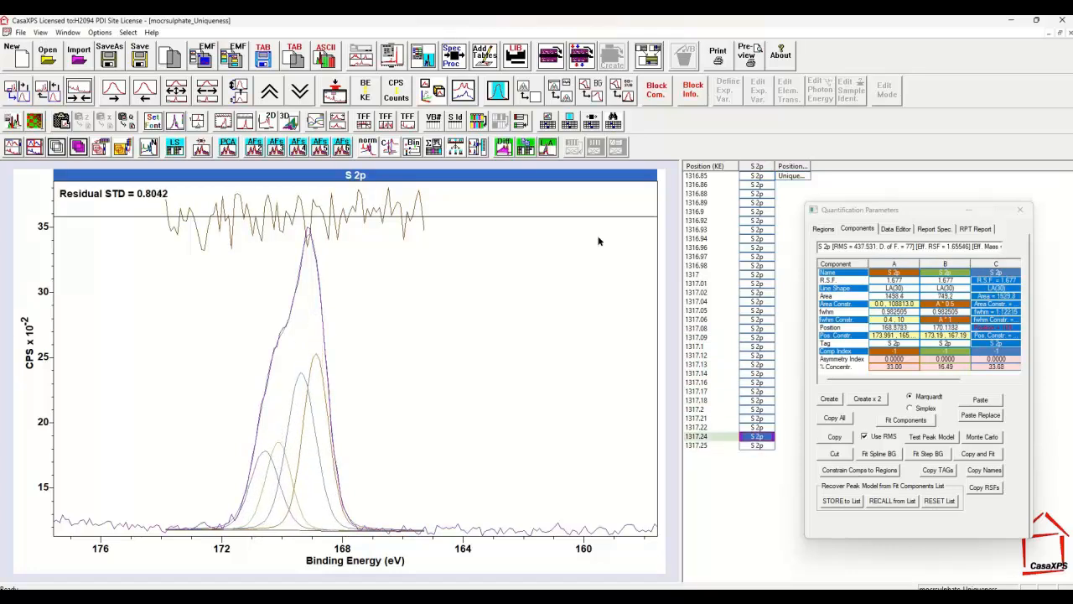
pyautogui.press('Up')
pyautogui.press('Up')
pyautogui.press('Up')
pyautogui.press('Up')
pyautogui.press('Up')
pyautogui.press('Up')
pyautogui.press('Up')
pyautogui.press('Up')
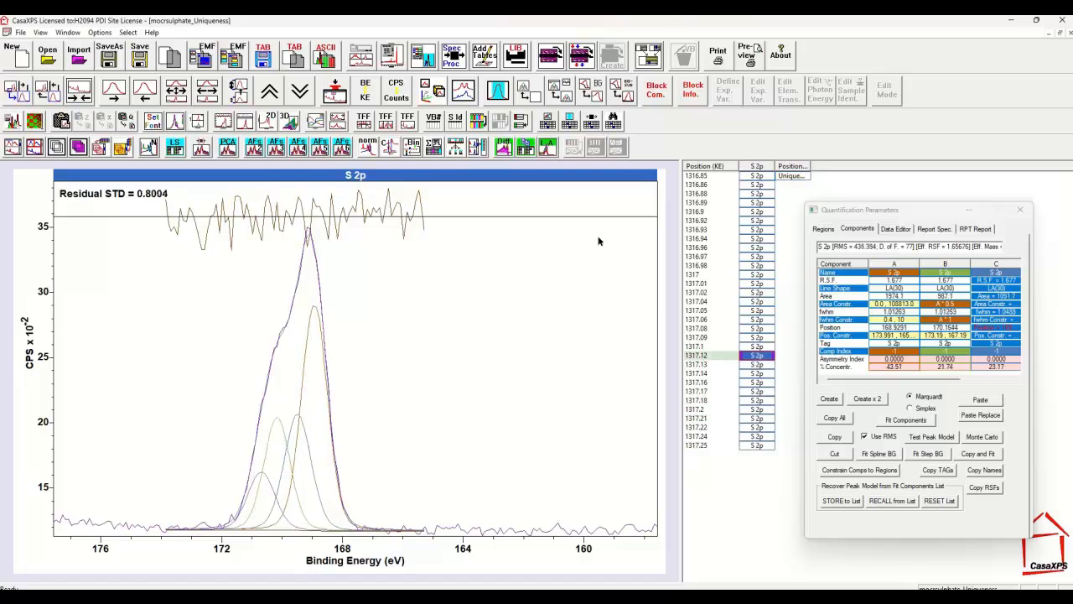
pyautogui.press('Up')
pyautogui.press('Up')
pyautogui.press('Up')
pyautogui.press('Up')
pyautogui.press('Up')
pyautogui.press('Up')
pyautogui.press('Up')
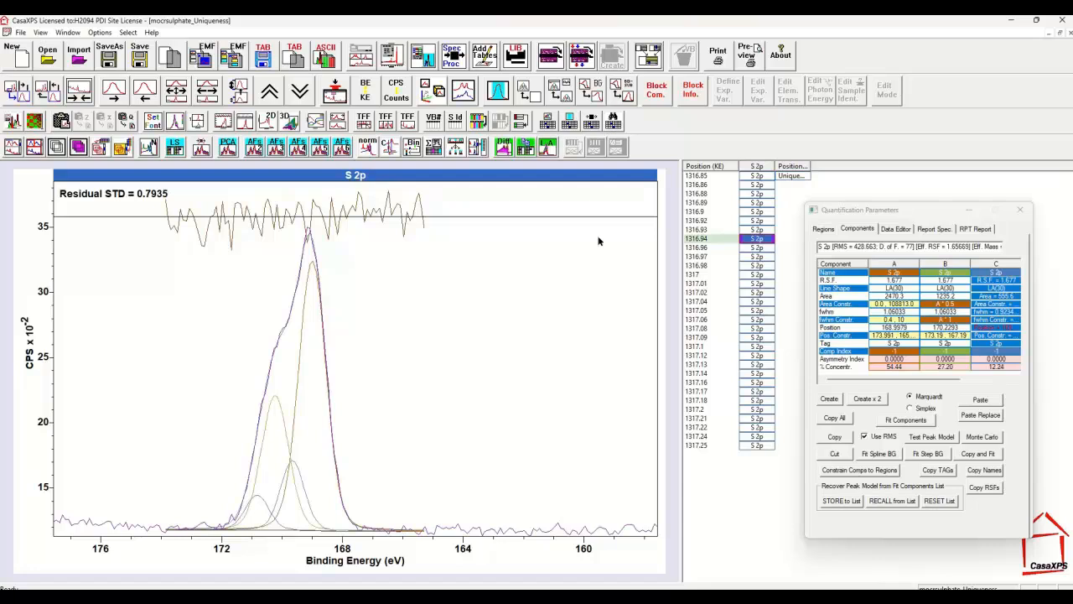
# Sweep repeatedly back and forth through the fits between about 1316.94 and 1317.2 to compare component areas and residuals.
pyautogui.press('Down')
pyautogui.press('Down')
pyautogui.press('Down')
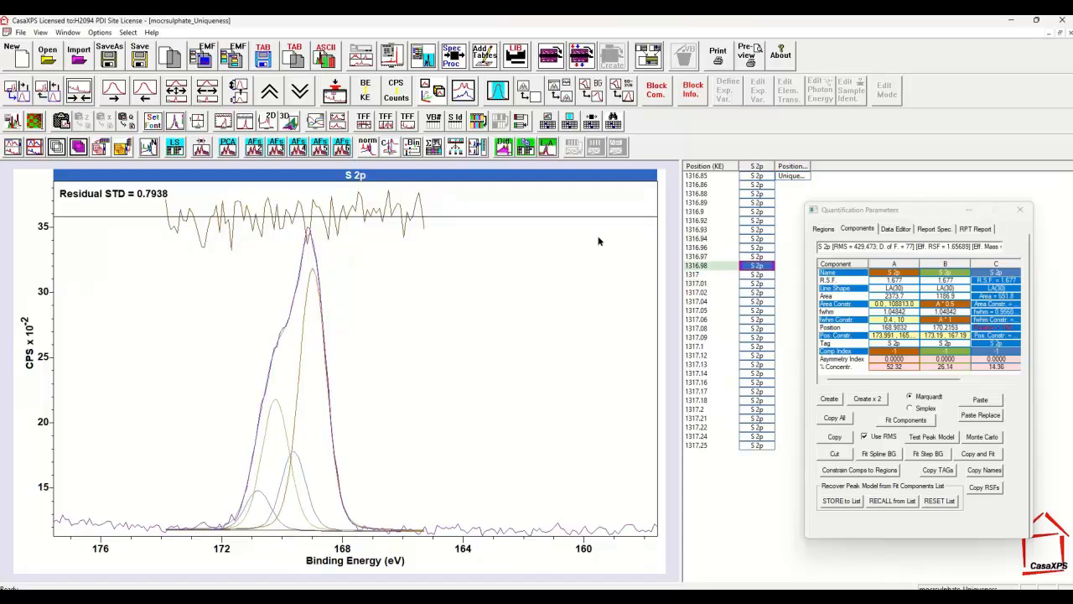
pyautogui.press('Up')
pyautogui.press('Up')
pyautogui.press('Up')
pyautogui.press('Up')
pyautogui.press('Down')
pyautogui.press('Down')
pyautogui.press('Down')
pyautogui.press('Down')
pyautogui.press('Down')
pyautogui.press('Down')
pyautogui.press('Down')
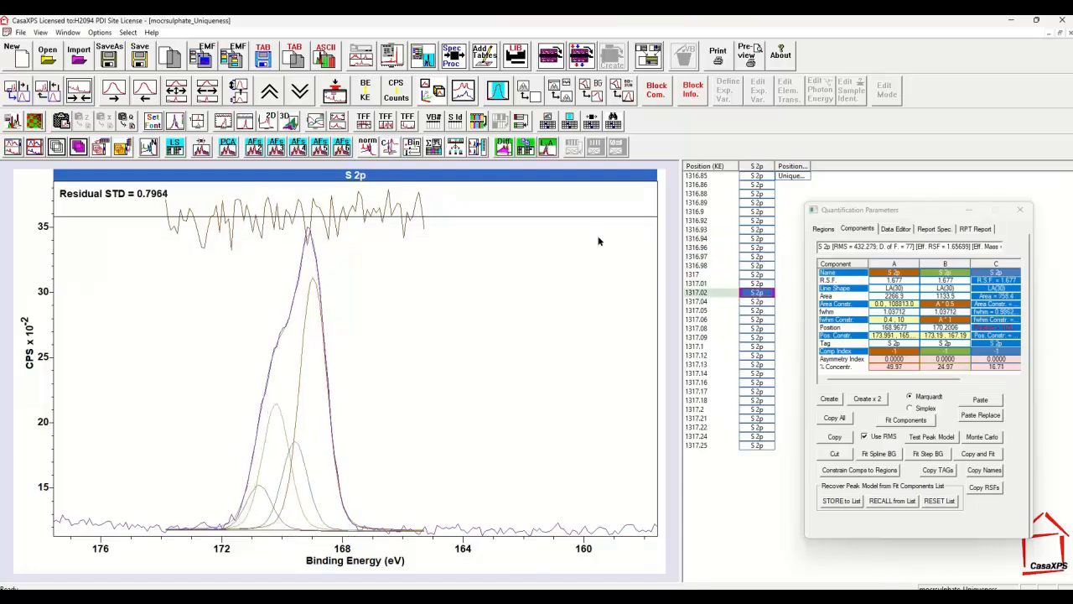
pyautogui.press('Down')
pyautogui.press('Down')
pyautogui.press('Down')
pyautogui.press('Down')
pyautogui.press('Down')
pyautogui.press('Down')
pyautogui.press('Down')
pyautogui.press('Down')
pyautogui.press('Down')
pyautogui.press('Down')
pyautogui.press('Down')
pyautogui.press('Down')
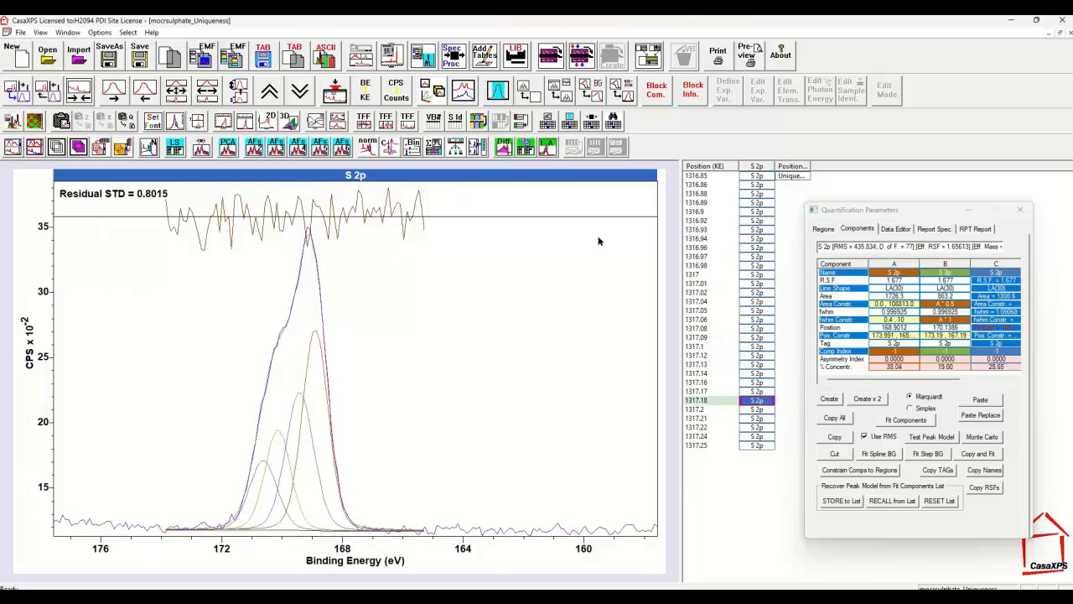
pyautogui.press('Down')
pyautogui.press('Down')
pyautogui.press('Up')
pyautogui.press('Up')
pyautogui.press('Up')
pyautogui.press('Up')
pyautogui.press('Up')
pyautogui.press('Up')
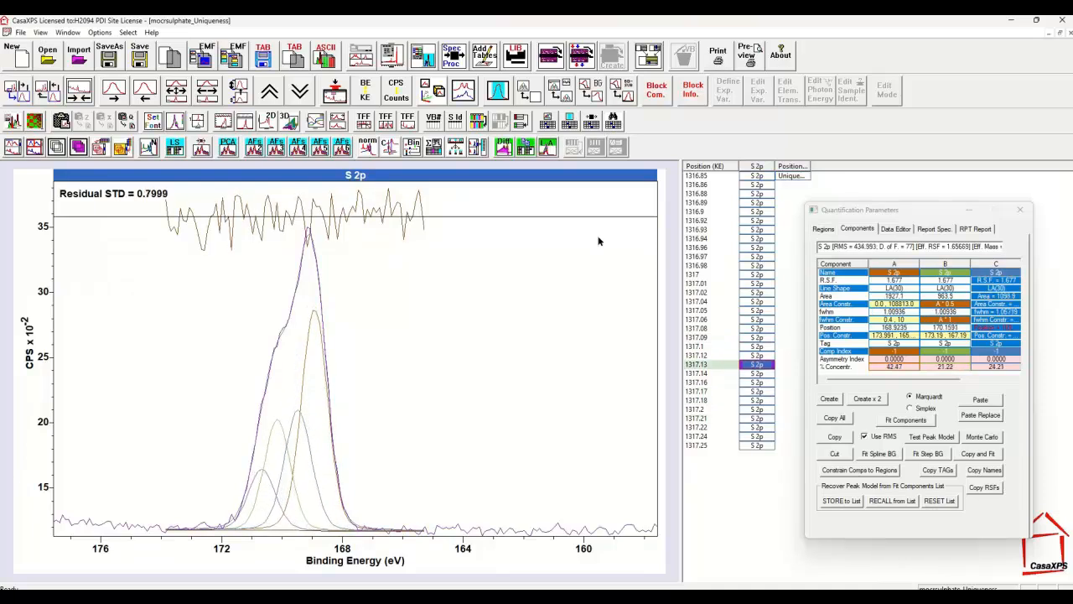
pyautogui.press('Up')
pyautogui.press('Up')
pyautogui.press('Up')
pyautogui.press('Up')
pyautogui.press('Up')
pyautogui.press('Up')
pyautogui.press('Up')
pyautogui.press('Up')
pyautogui.press('Up')
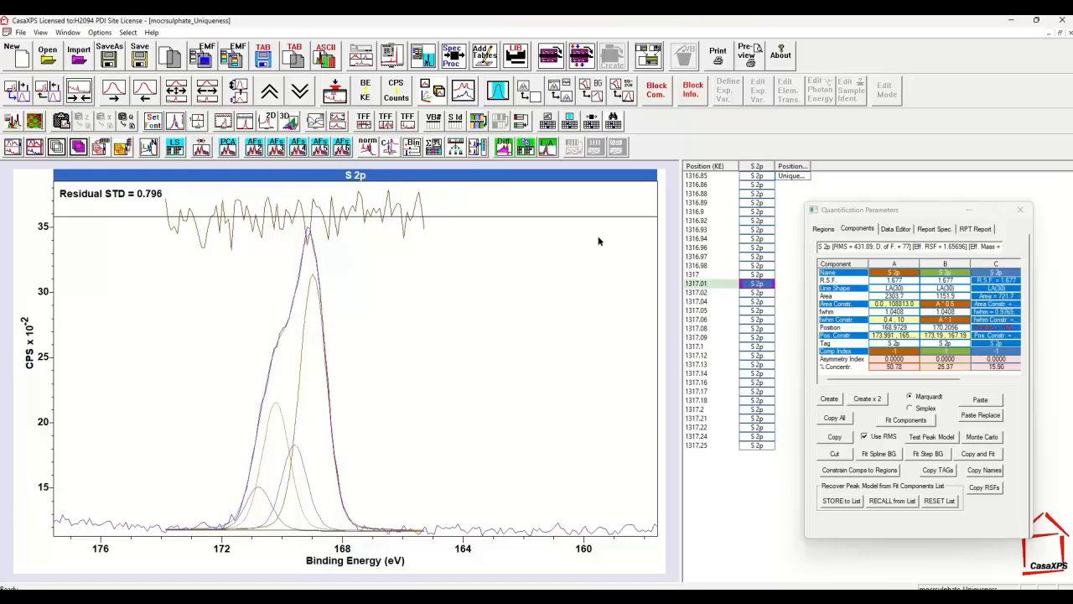
pyautogui.press('Up')
pyautogui.press('Up')
pyautogui.press('Up')
pyautogui.press('Up')
pyautogui.press('Up')
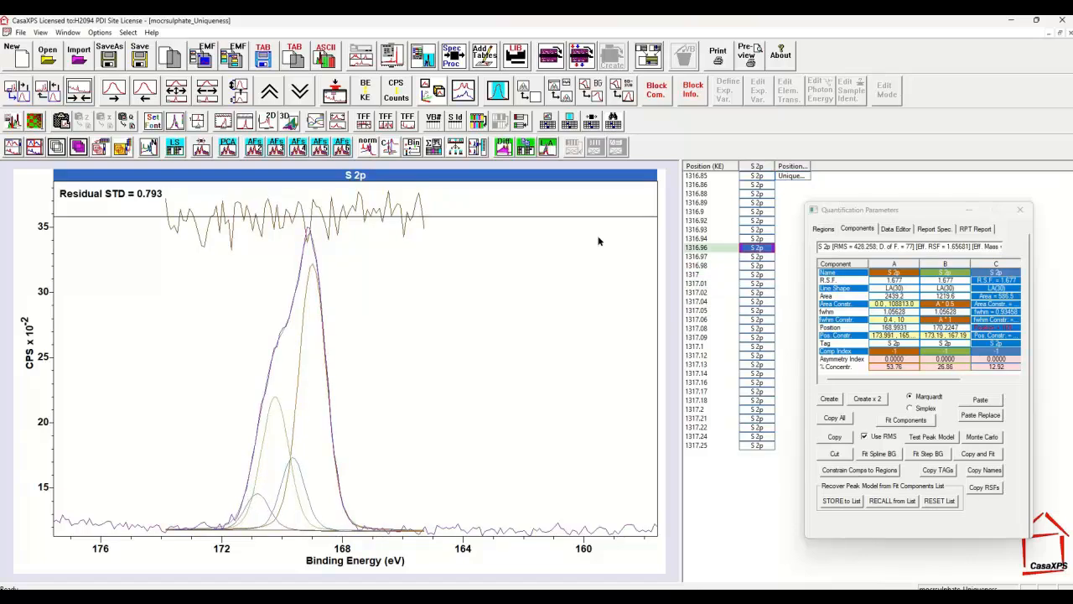
pyautogui.press('Down')
pyautogui.press('Down')
pyautogui.press('Down')
pyautogui.press('Down')
pyautogui.press('Down')
pyautogui.press('Down')
pyautogui.press('Down')
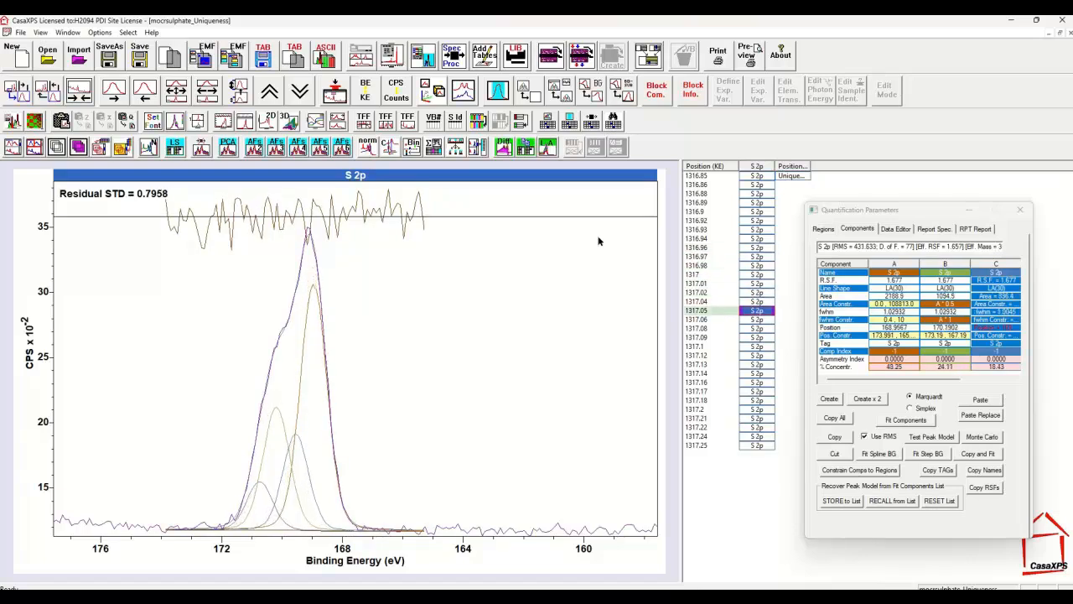
pyautogui.press('Down')
pyautogui.press('Down')
pyautogui.press('Down')
pyautogui.press('Down')
pyautogui.press('Down')
pyautogui.press('Down')
pyautogui.press('Down')
pyautogui.press('Down')
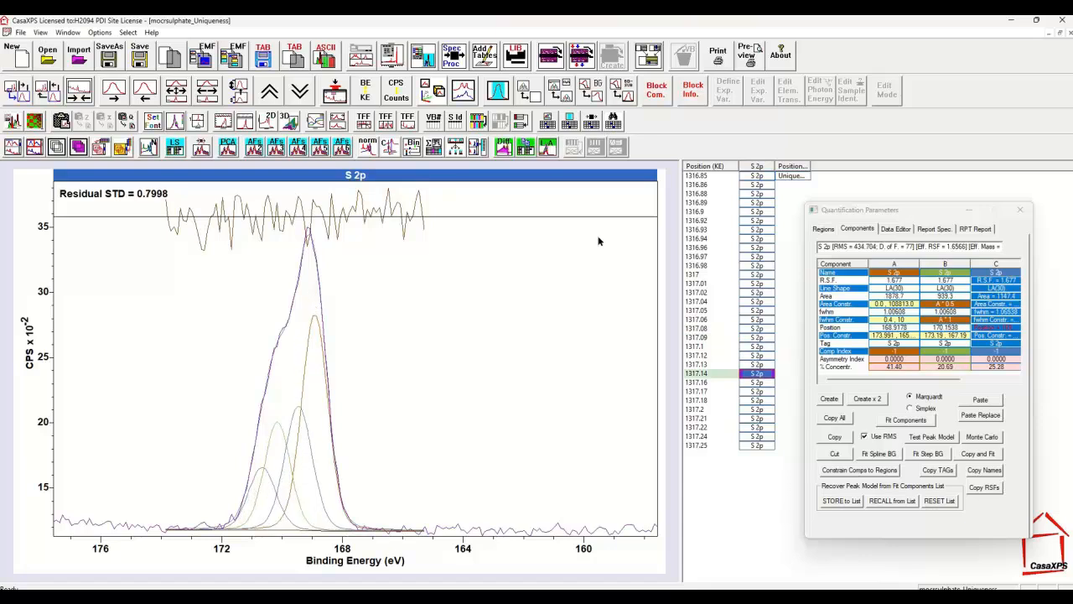
pyautogui.press('Down')
pyautogui.press('Down')
pyautogui.press('Down')
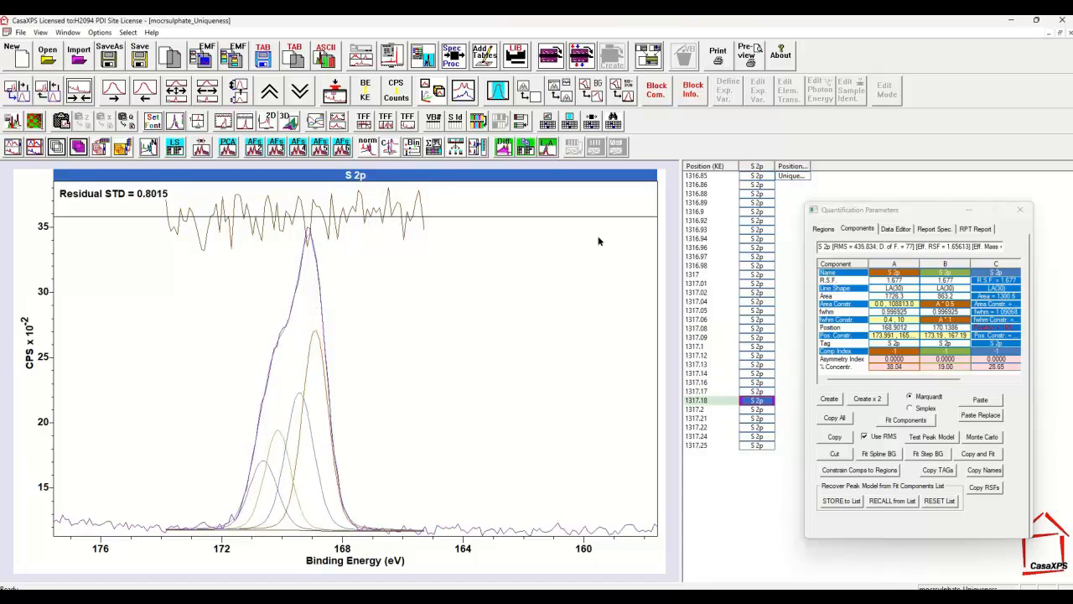